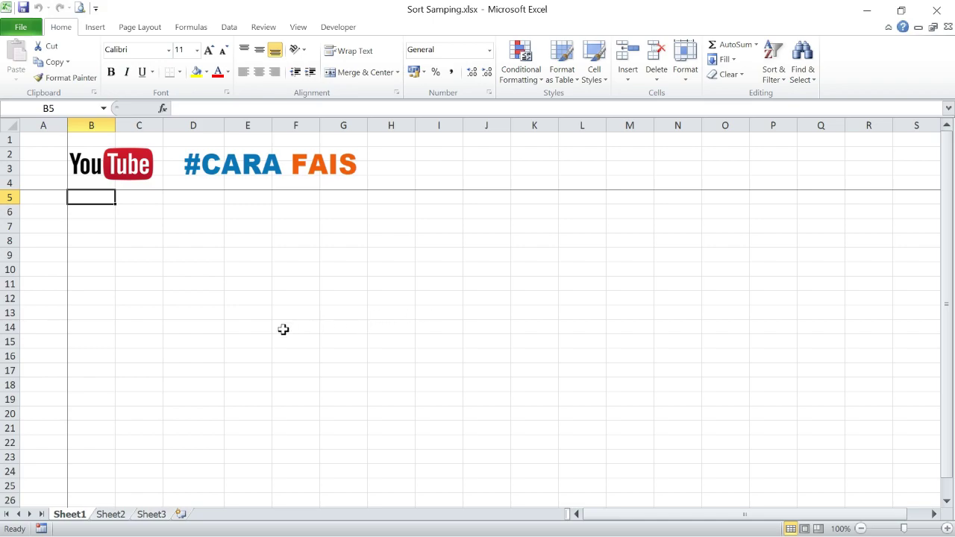
Step: Enter the title 'Akusisi Nasabah Tahun 2019' in B6, 'Kanwil' in B8 and 'Jakarta' in B9
{"action": "key", "text": "Down"}
{"action": "type", "text": "Aku"}
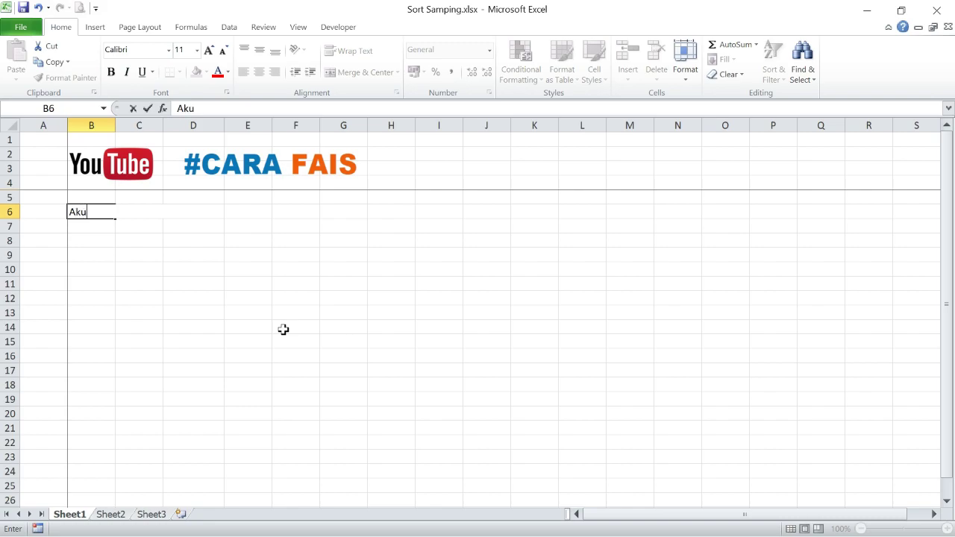
{"action": "type", "text": "sisi Nasa"}
{"action": "type", "text": "bah "}
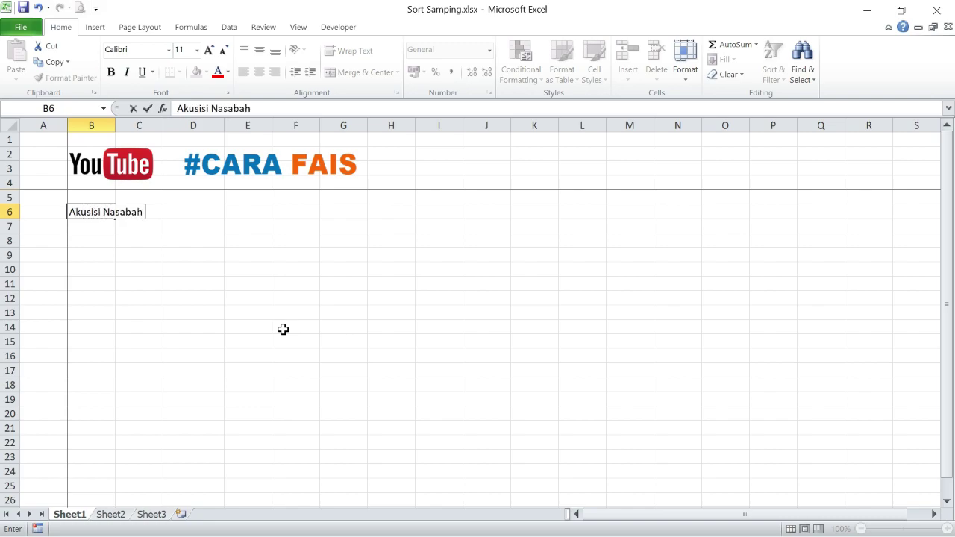
{"action": "type", "text": "Tahun 20"}
{"action": "type", "text": "19"}
{"action": "left_click", "coordinate": [98, 235]}
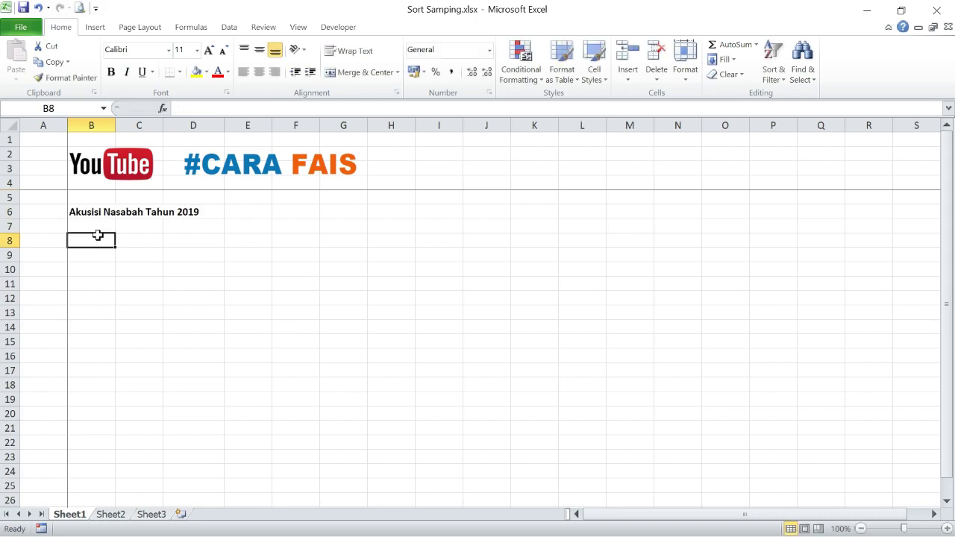
{"action": "type", "text": "Kan"}
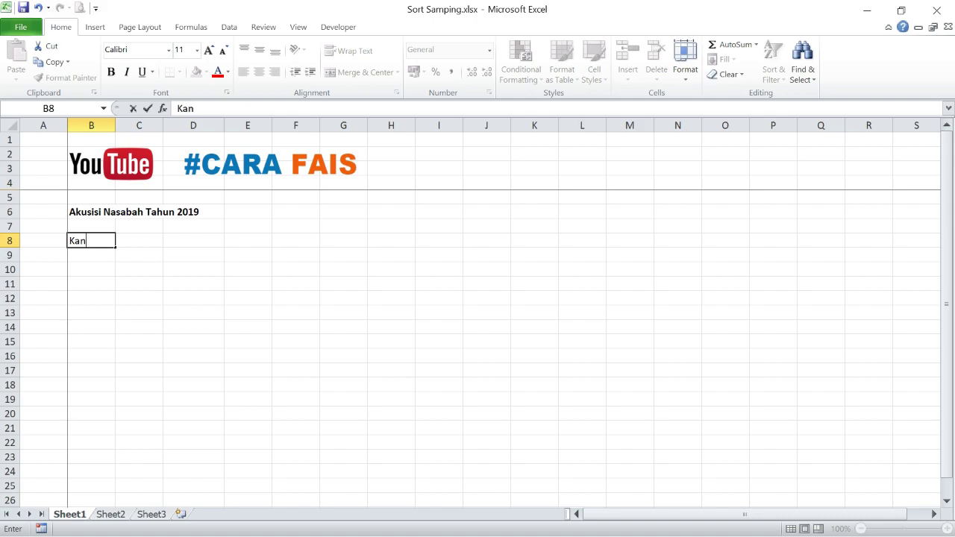
{"action": "type", "text": "wi"}
{"action": "type", "text": "l"}
{"action": "left_click", "coordinate": [91, 255]}
{"action": "type", "text": "J"}
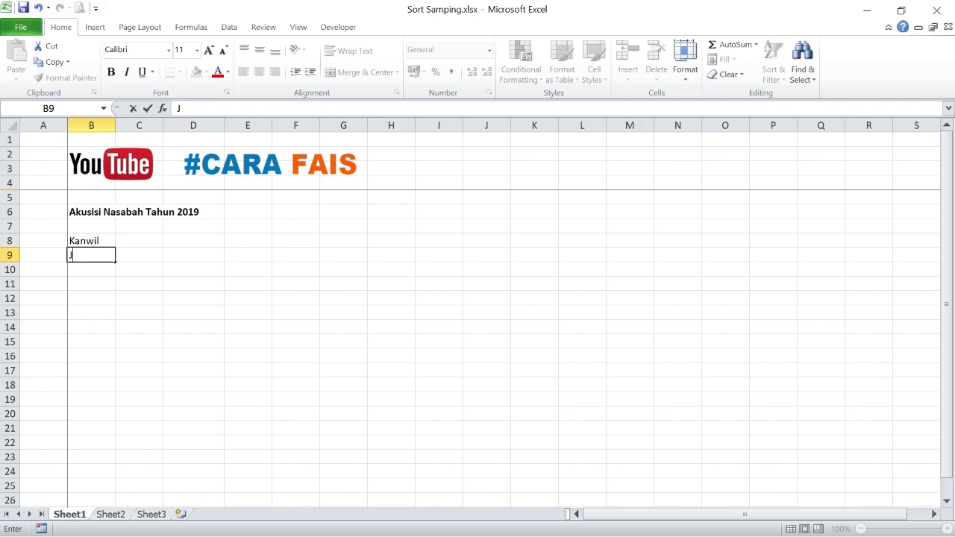
{"action": "type", "text": "akara"}
{"action": "key", "text": "BackSpace"}
{"action": "type", "text": "ta"}
{"action": "key", "text": "Return"}
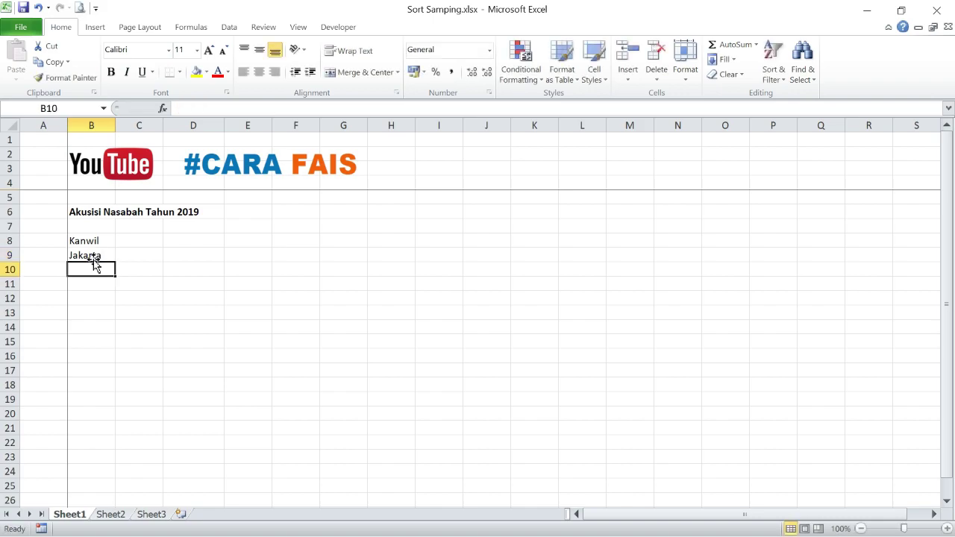
Step: Fill city names down from Jakarta, then clear B12:B19 so only Makassar and Banjarmasin follow
{"action": "left_click", "coordinate": [93, 255]}
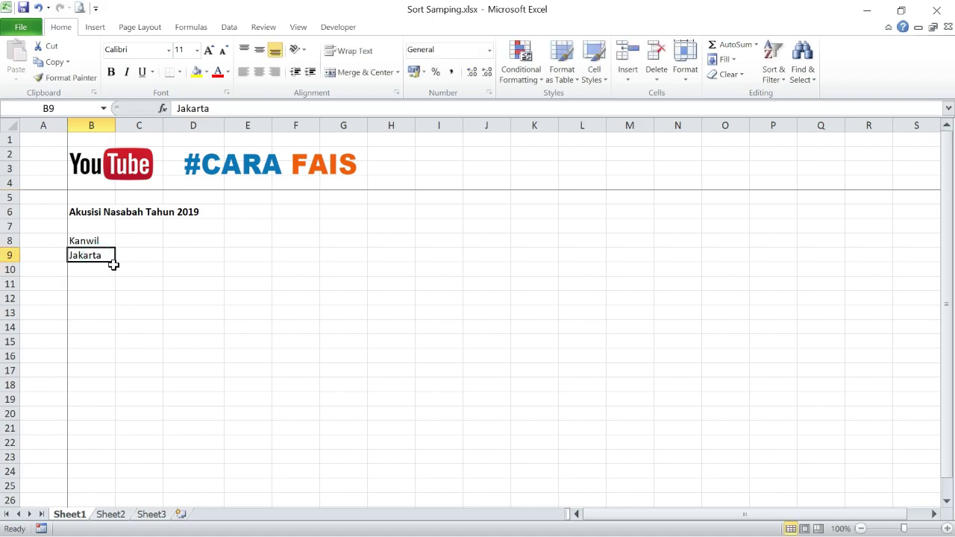
{"action": "left_click_drag", "start_coordinate": [115, 260], "coordinate": [102, 356]}
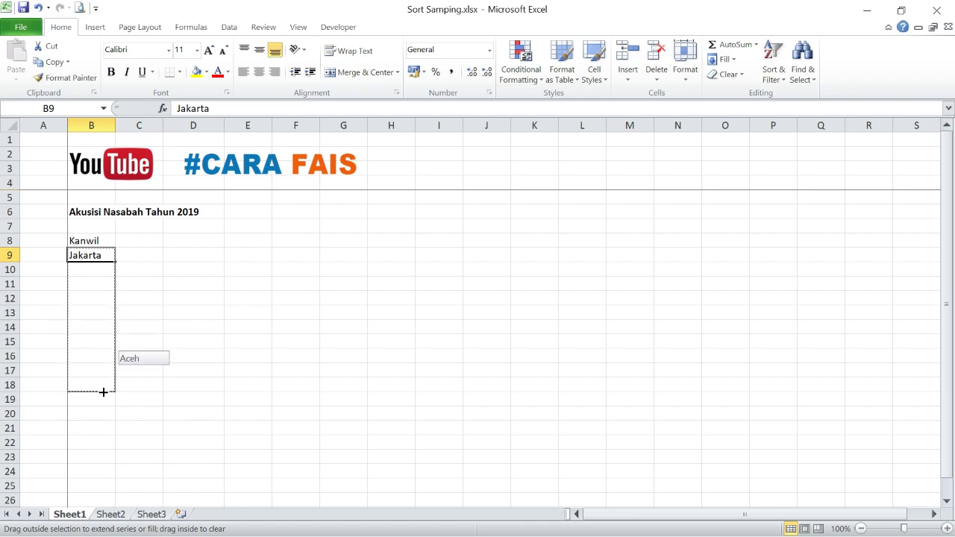
{"action": "left_click_drag", "start_coordinate": [101, 356], "coordinate": [99, 400]}
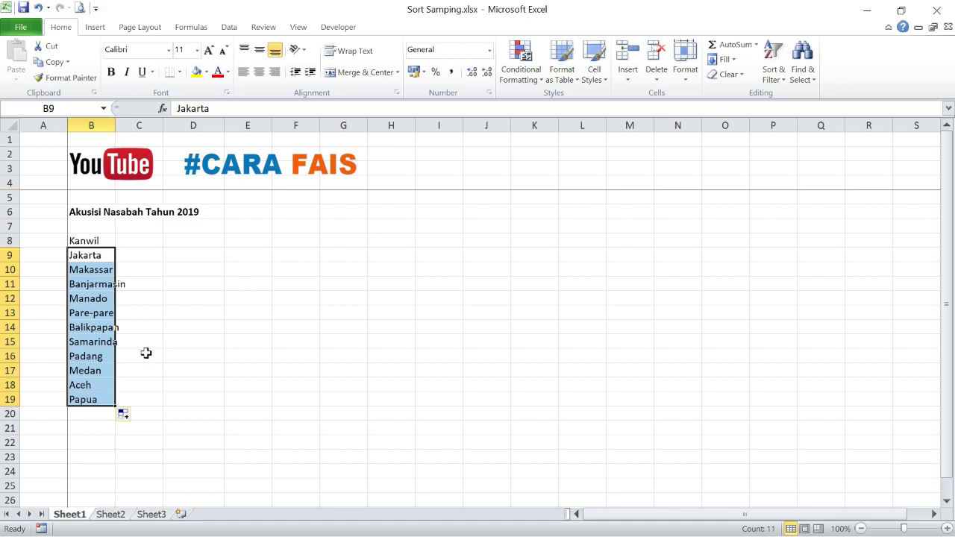
{"action": "left_click", "coordinate": [143, 353]}
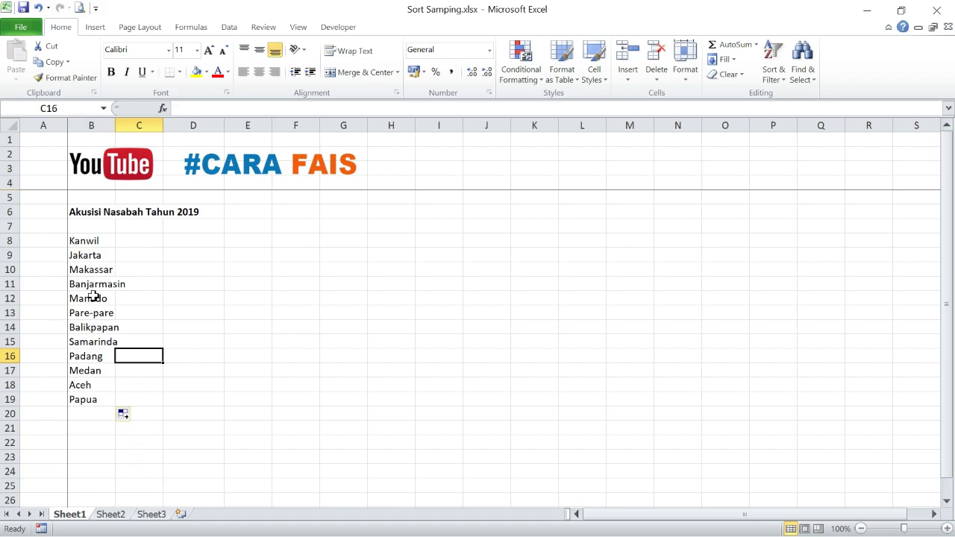
{"action": "left_click_drag", "start_coordinate": [92, 296], "coordinate": [104, 395]}
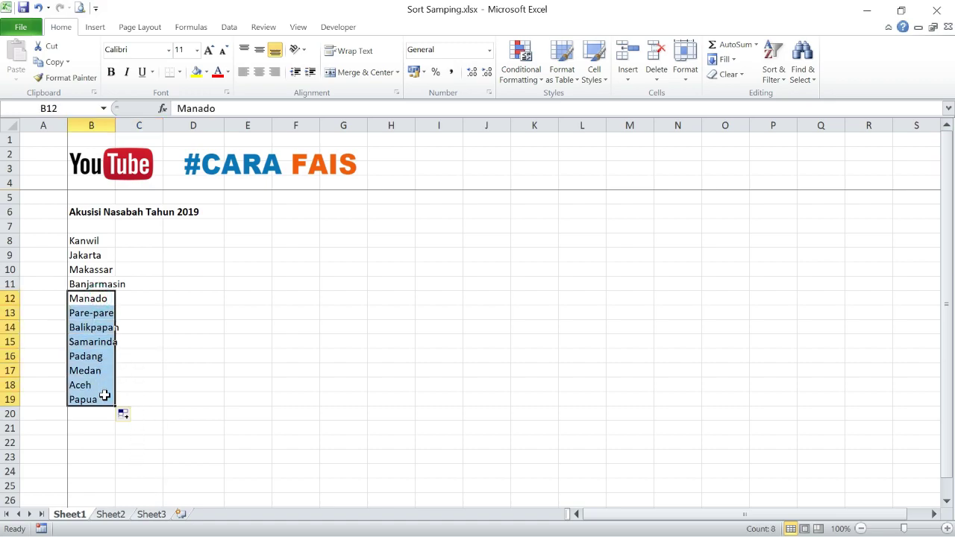
{"action": "key", "text": "Delete"}
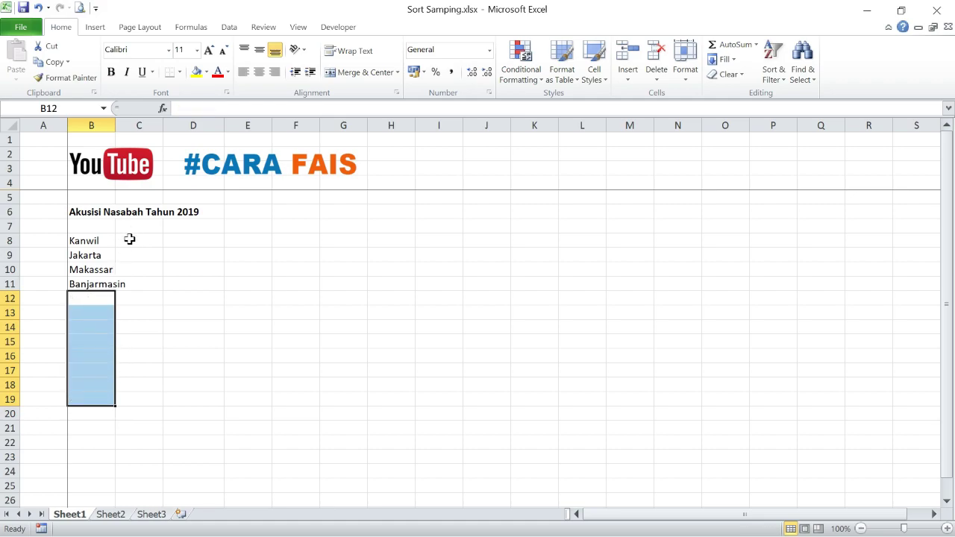
Step: Type Januari in C8 and fill the month names across to Desember in N8
{"action": "left_click", "coordinate": [130, 239]}
{"action": "type", "text": "J"}
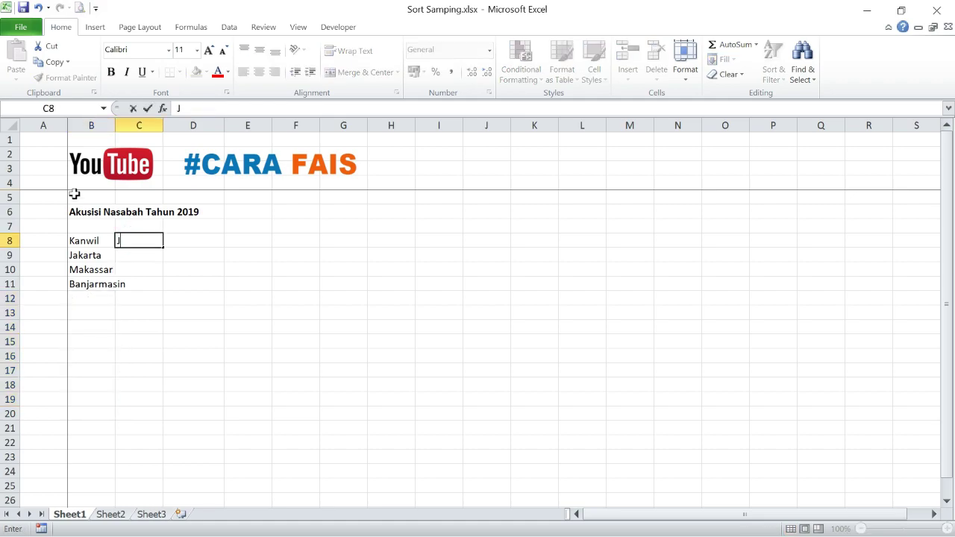
{"action": "type", "text": "anuari"}
{"action": "left_click", "coordinate": [136, 307]}
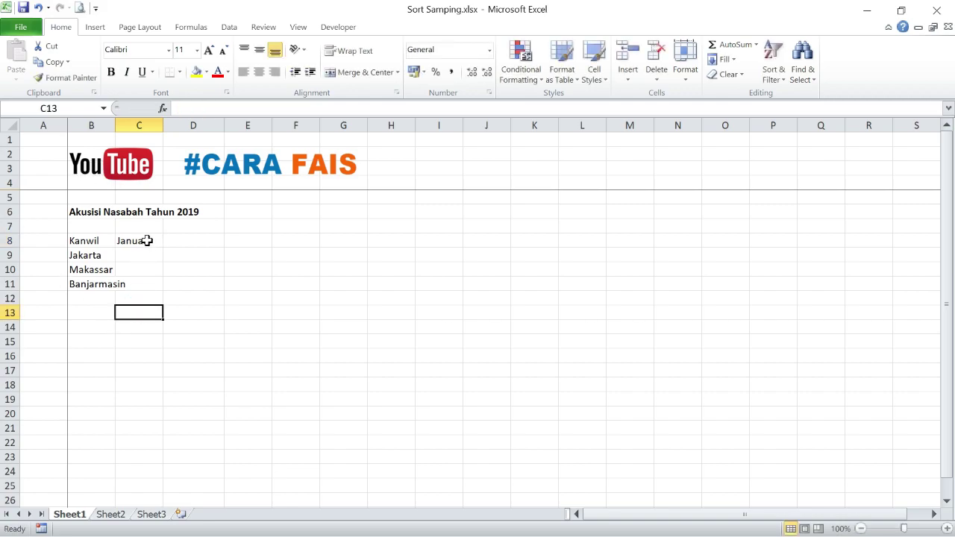
{"action": "left_click", "coordinate": [146, 241]}
{"action": "mouse_move", "coordinate": [163, 248]}
{"action": "left_mouse_down"}
{"action": "mouse_move", "coordinate": [370, 267]}
{"action": "mouse_move", "coordinate": [684, 253]}
{"action": "left_mouse_up"}
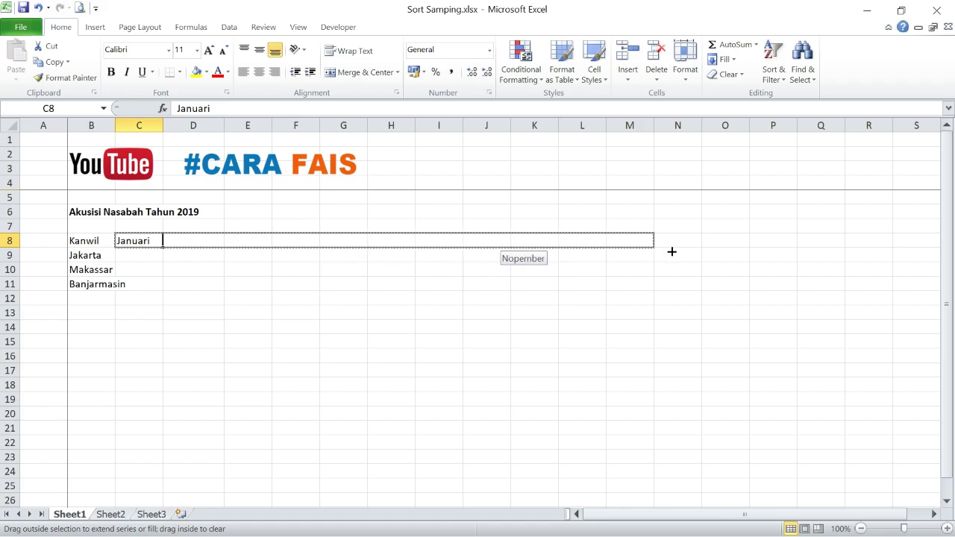
{"action": "left_click", "coordinate": [391, 326]}
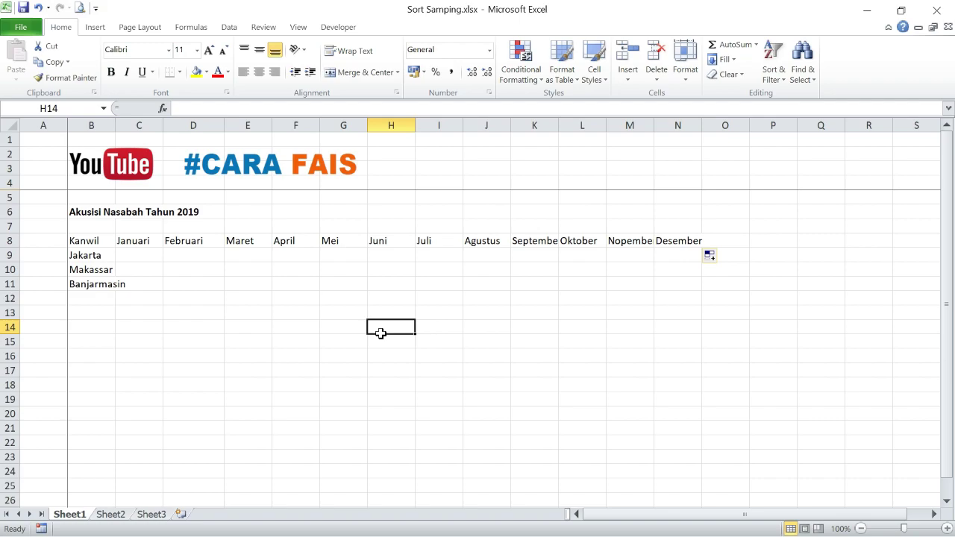
Step: Resize column B to fit the Kanwil city names
{"action": "left_click_drag", "start_coordinate": [117, 124], "coordinate": [117, 123]}
{"action": "double_click", "coordinate": [116, 124]}
{"action": "left_click", "coordinate": [174, 268]}
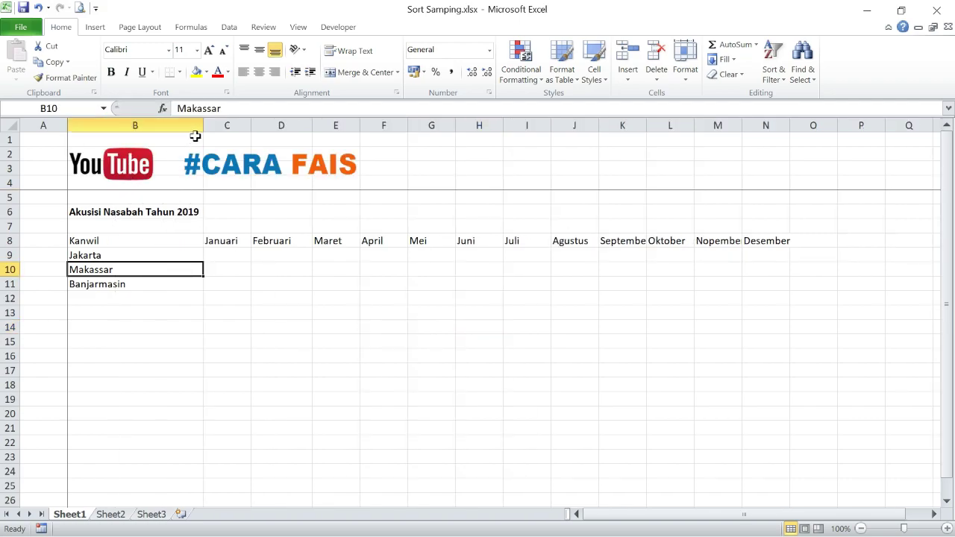
{"action": "left_click_drag", "start_coordinate": [200, 128], "coordinate": [153, 128]}
{"action": "left_click", "coordinate": [367, 340]}
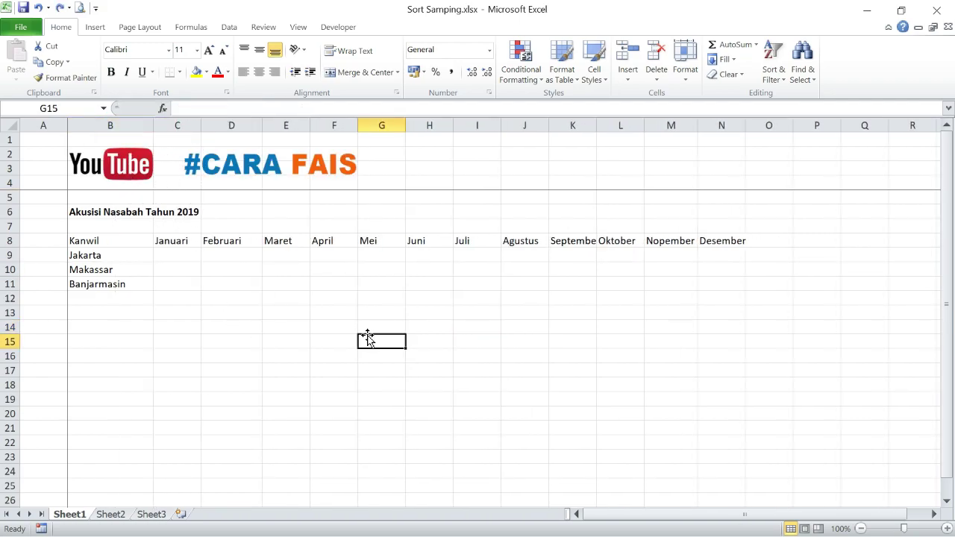
Step: Apply All Borders to the table B8:N11
{"action": "left_click_drag", "start_coordinate": [97, 242], "coordinate": [709, 286]}
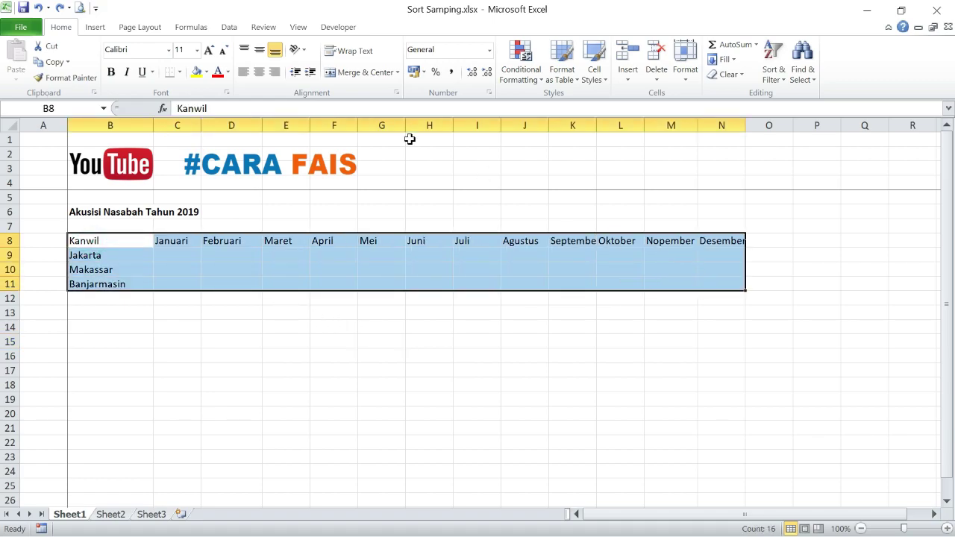
{"action": "left_click", "coordinate": [179, 72]}
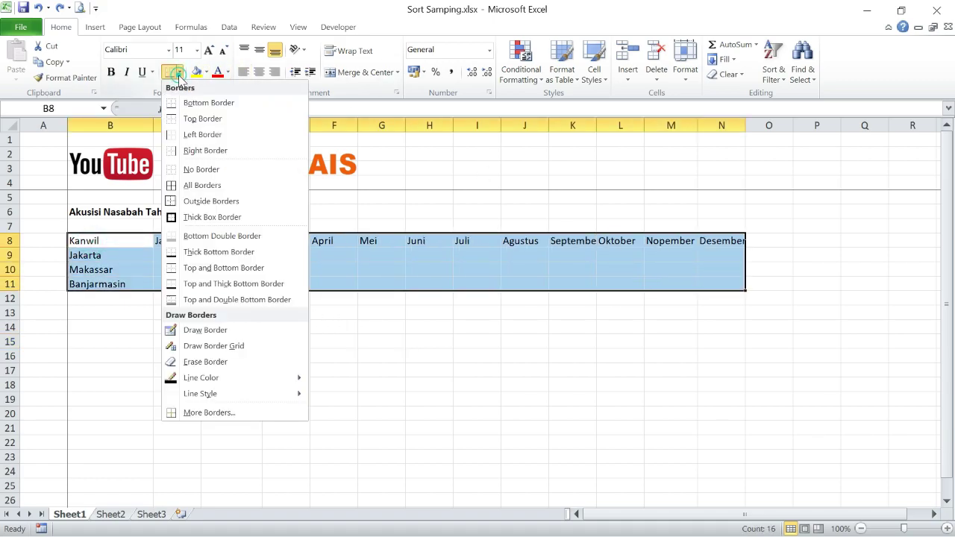
{"action": "left_click", "coordinate": [190, 184]}
{"action": "left_click", "coordinate": [485, 397]}
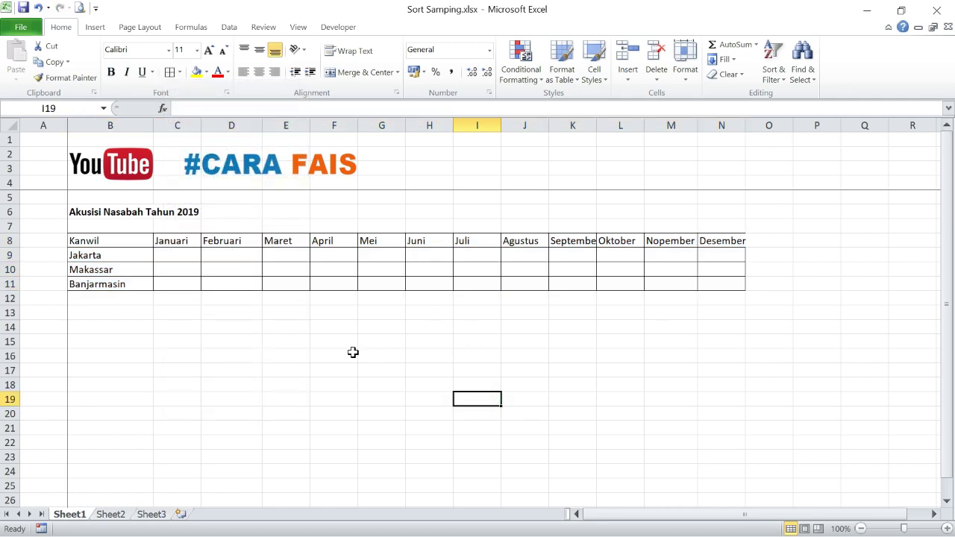
{"action": "left_click", "coordinate": [183, 255]}
{"action": "left_click", "coordinate": [227, 269]}
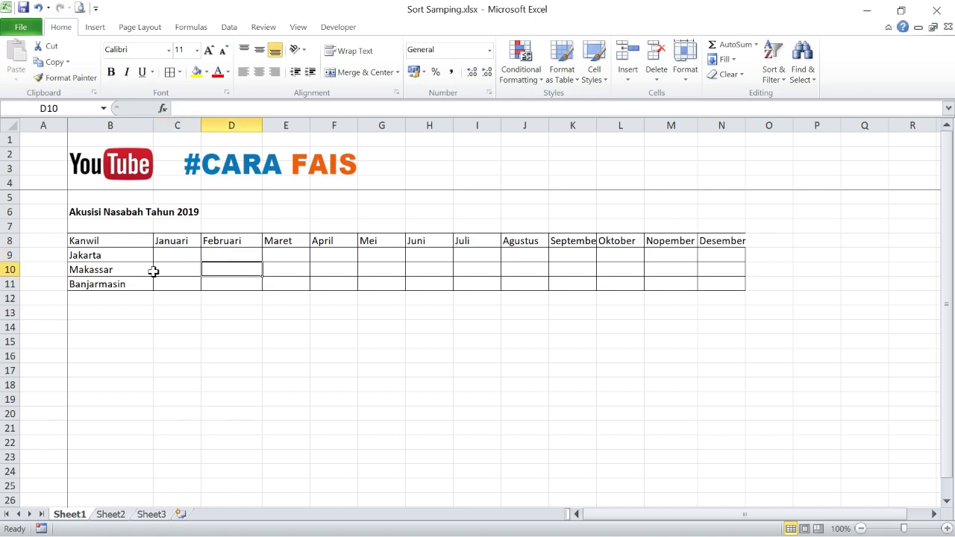
{"action": "left_click", "coordinate": [119, 514]}
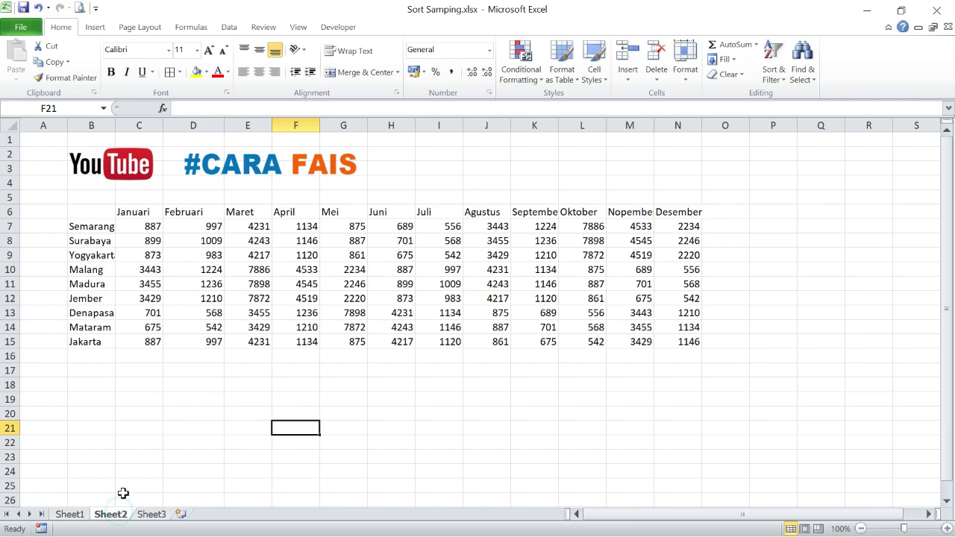
{"action": "left_click", "coordinate": [183, 365]}
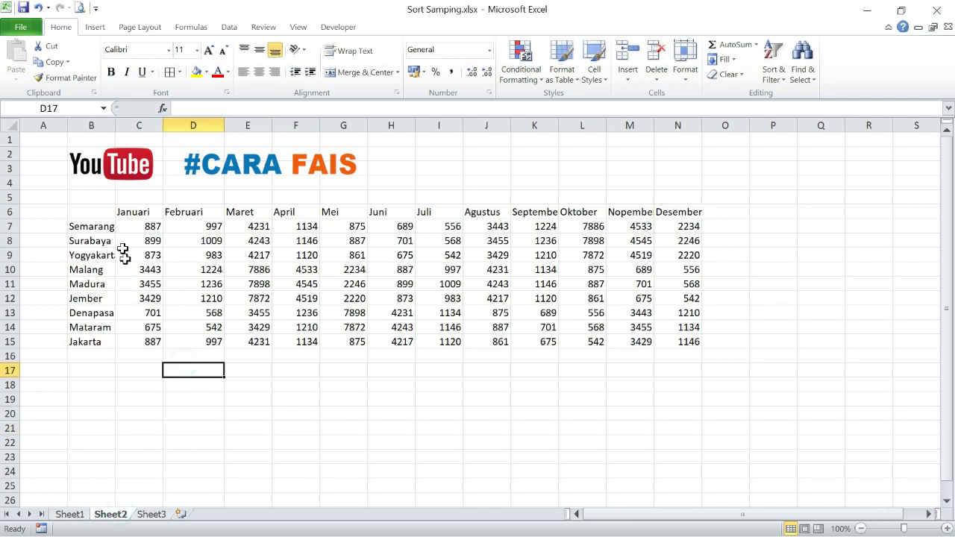
{"action": "double_click", "coordinate": [116, 125]}
{"action": "left_click_drag", "start_coordinate": [88, 214], "coordinate": [95, 342]}
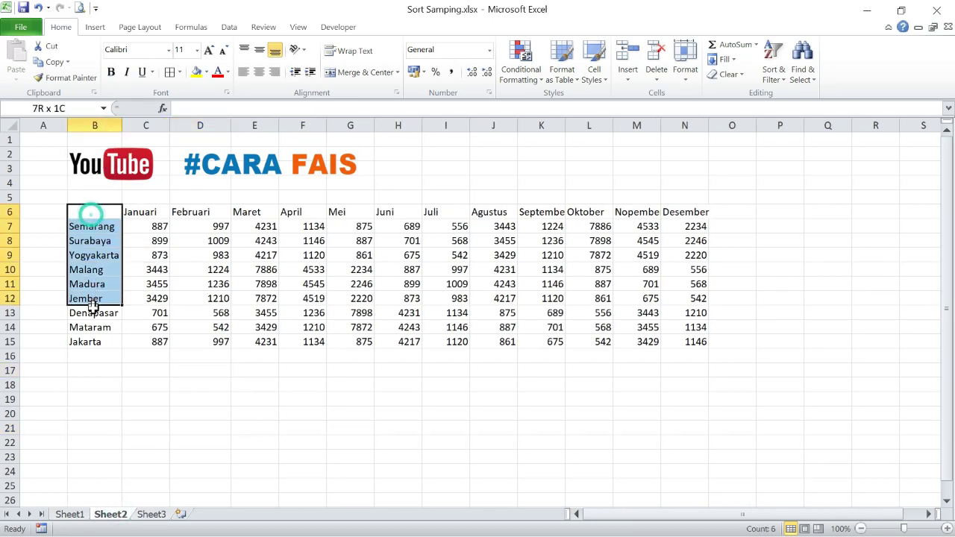
{"action": "left_click", "coordinate": [159, 255]}
{"action": "left_click_drag", "start_coordinate": [149, 215], "coordinate": [560, 320]}
{"action": "left_click", "coordinate": [541, 384]}
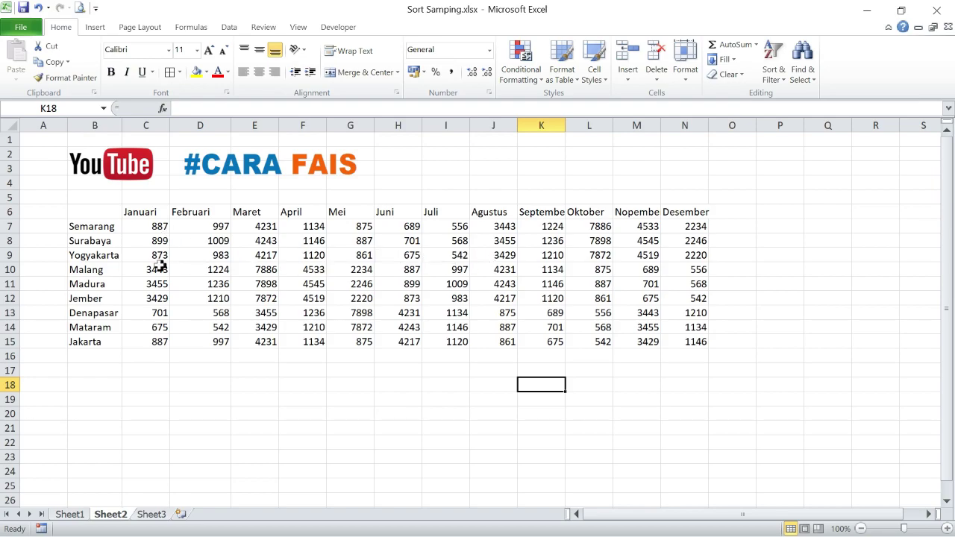
{"action": "left_click_drag", "start_coordinate": [107, 227], "coordinate": [105, 336]}
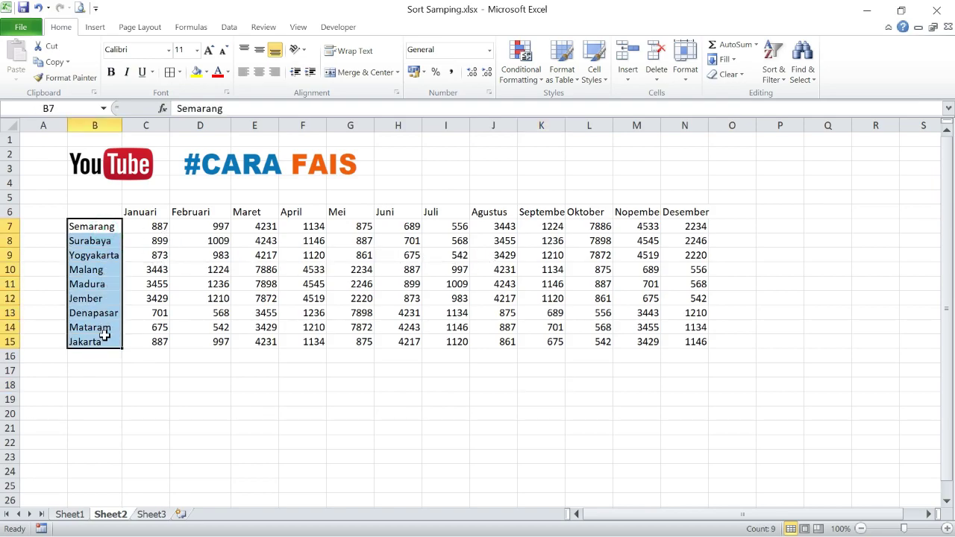
{"action": "left_click", "coordinate": [69, 514]}
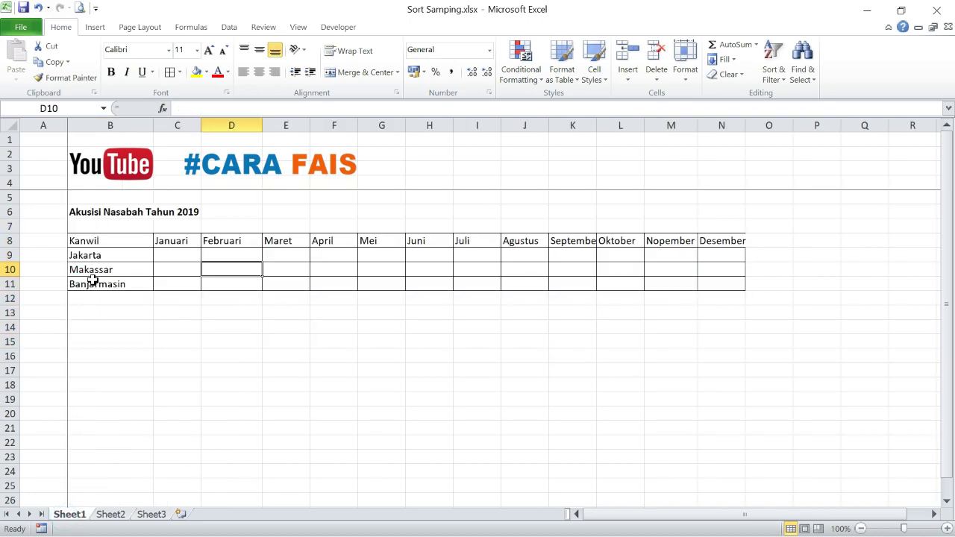
{"action": "left_click_drag", "start_coordinate": [94, 255], "coordinate": [100, 285]}
{"action": "left_click", "coordinate": [134, 337]}
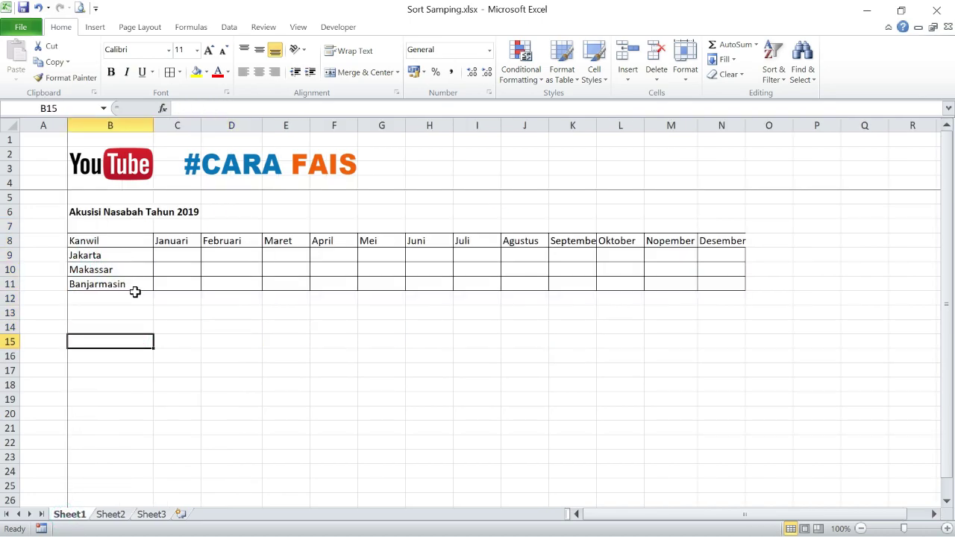
{"action": "left_click", "coordinate": [192, 256]}
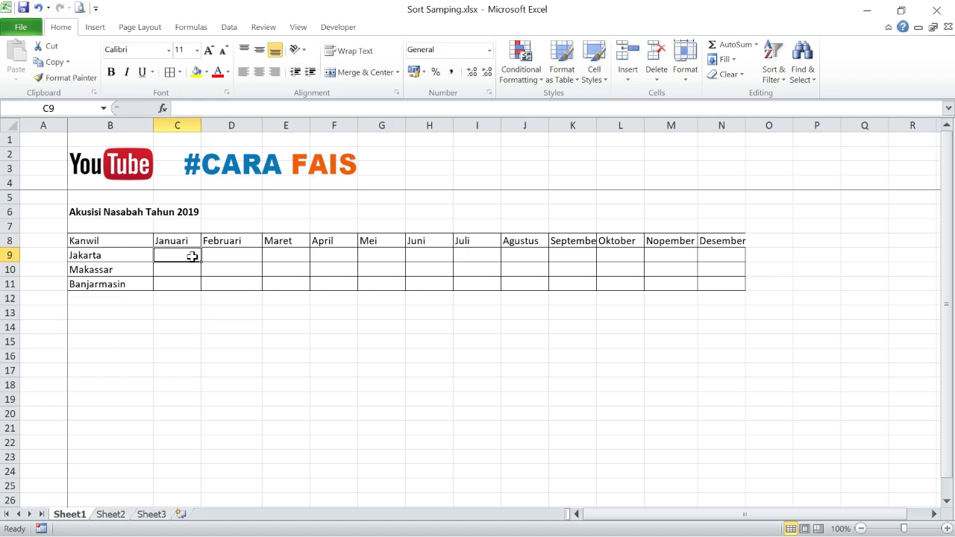
Step: Enter =VLOOKUP(B9,Sheet2!B7:N15,2,0) in C9, returning 887 for Jakarta's Januari
{"action": "type", "text": "=vl"}
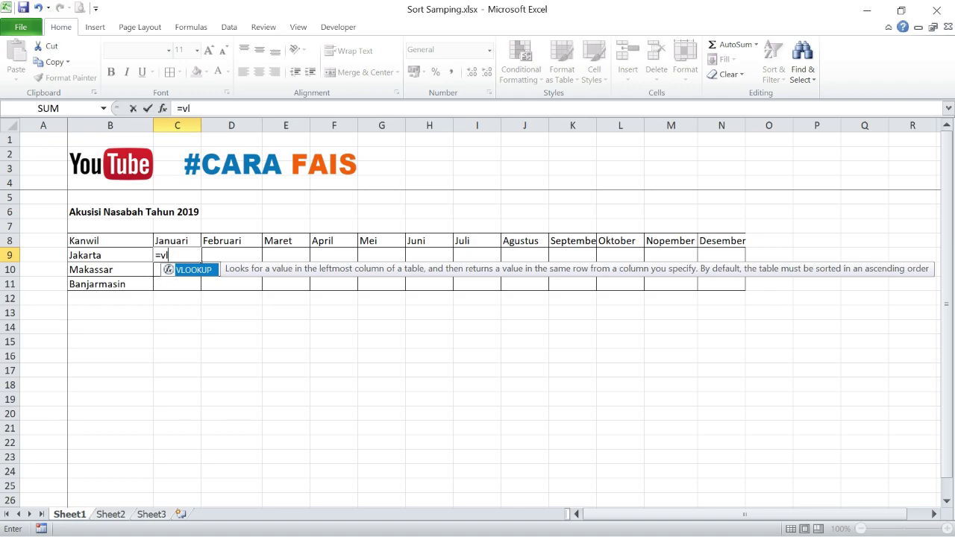
{"action": "double_click", "coordinate": [194, 270]}
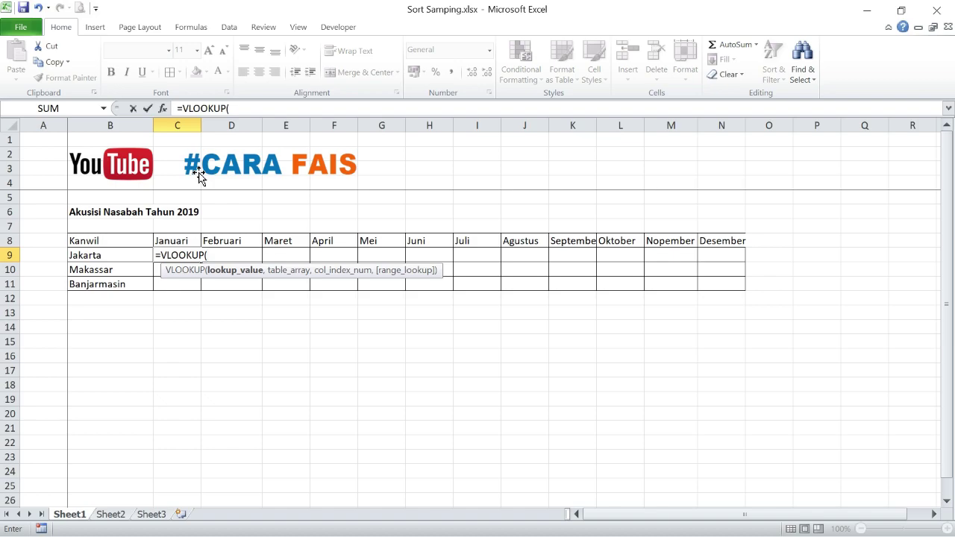
{"action": "left_click", "coordinate": [111, 255]}
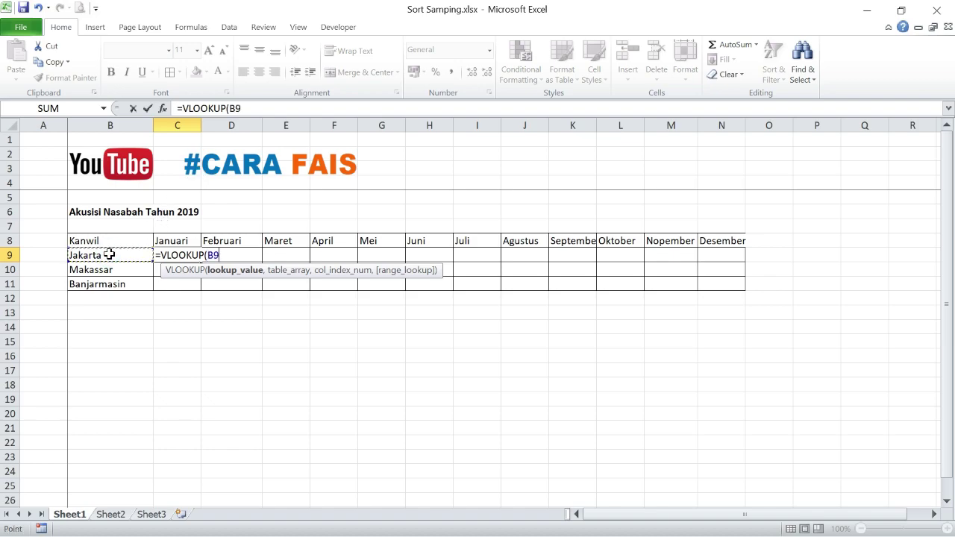
{"action": "type", "text": ","}
{"action": "left_click", "coordinate": [117, 518]}
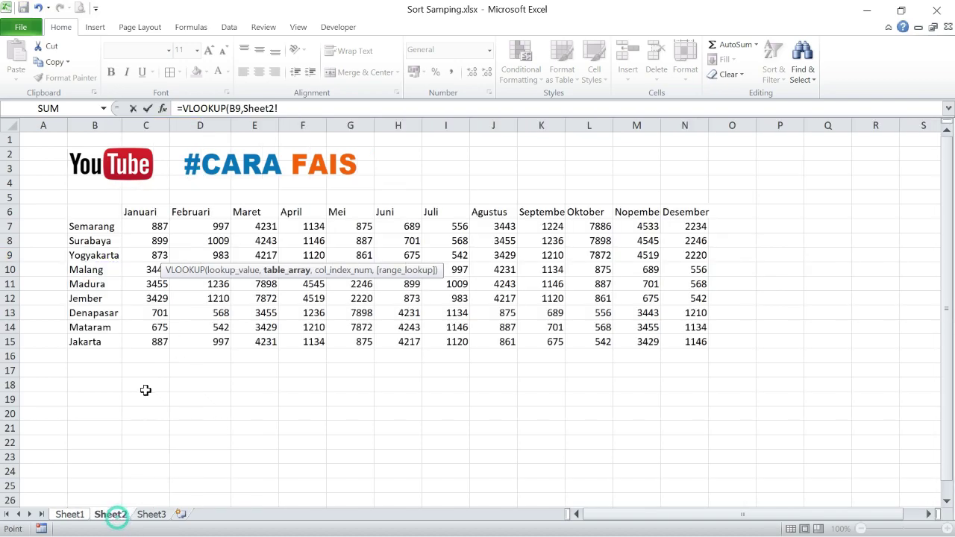
{"action": "left_click", "coordinate": [108, 226]}
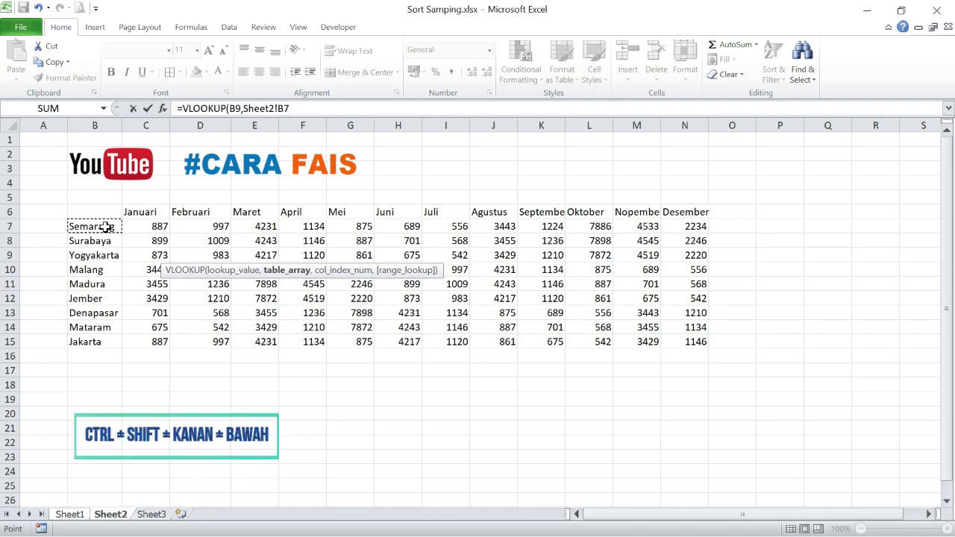
{"action": "key", "text": "ctrl+shift+Right"}
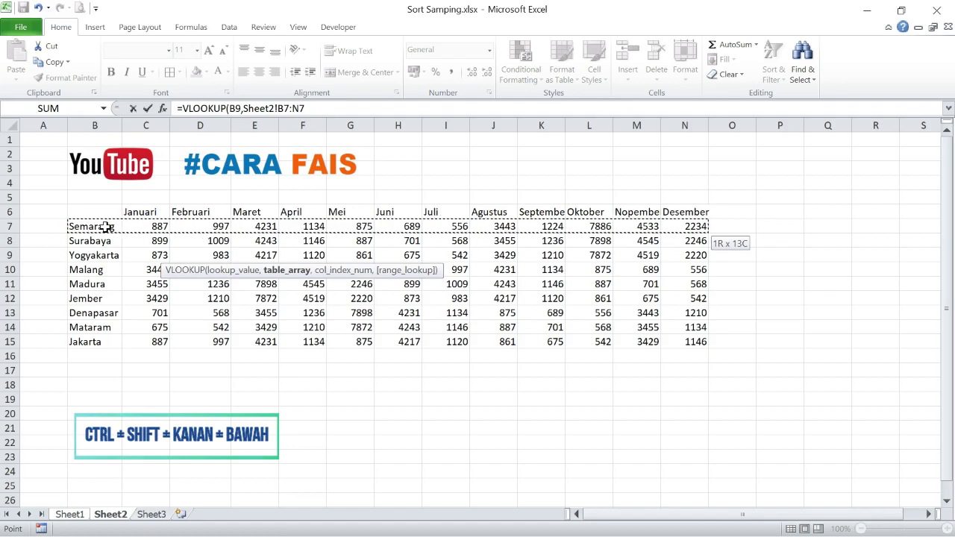
{"action": "key", "text": "ctrl+shift+Down"}
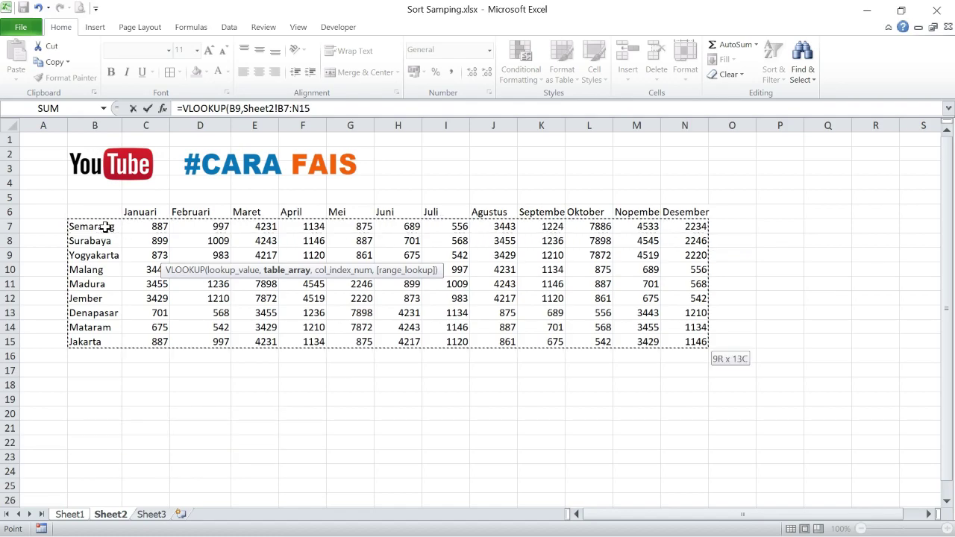
{"action": "type", "text": ","}
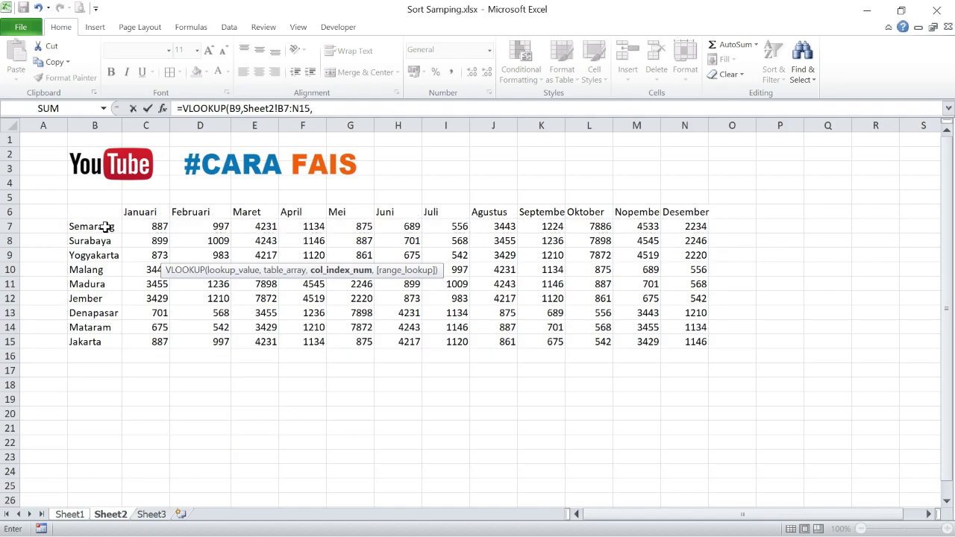
{"action": "type", "text": "2,0"}
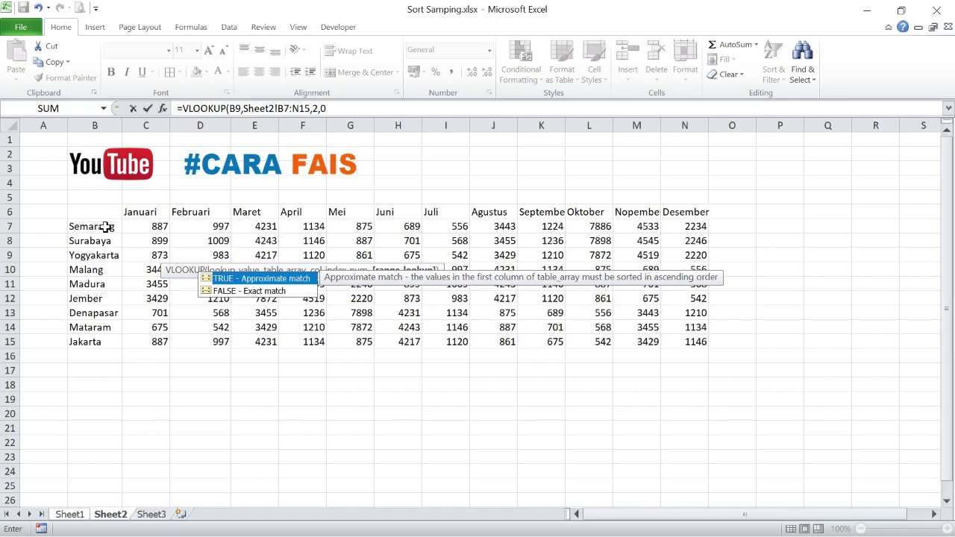
{"action": "key", "text": "Return"}
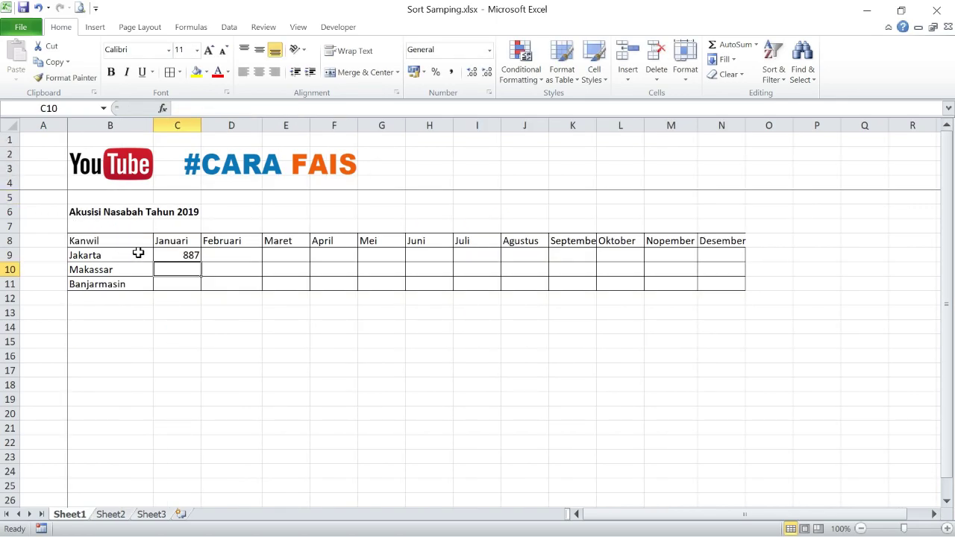
{"action": "left_click", "coordinate": [179, 256]}
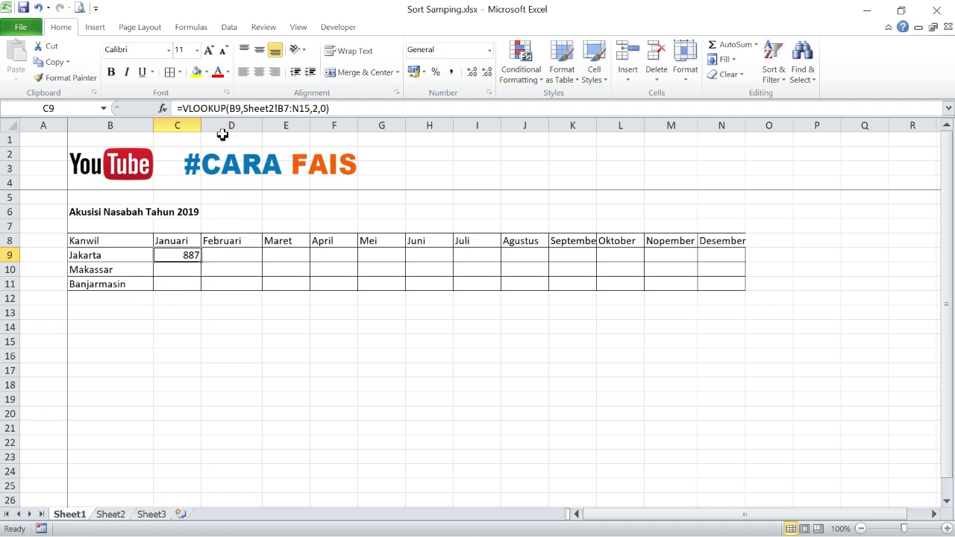
Step: Change the C9 formula to =VLOOKUP($B9,Sheet2!$B$7:$N$15,2,0)
{"action": "left_click", "coordinate": [231, 109]}
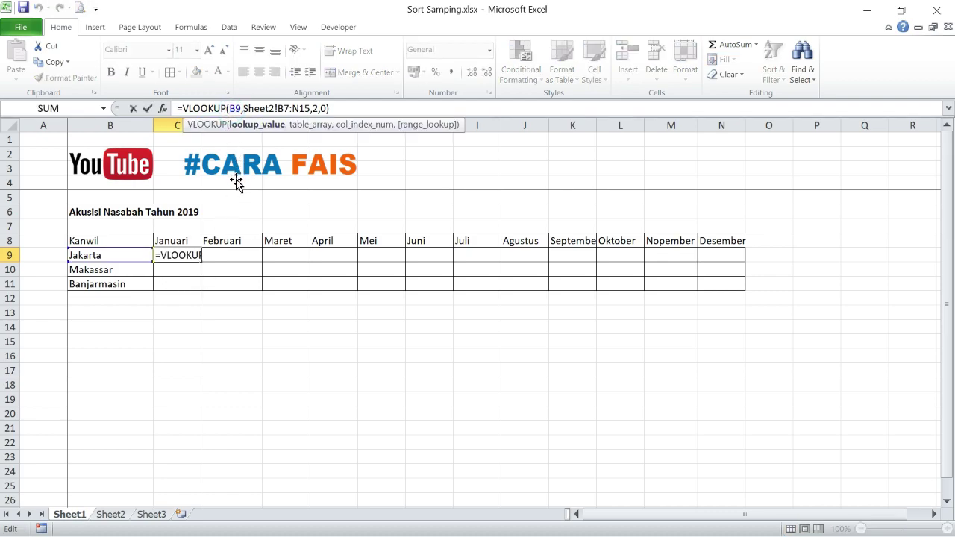
{"action": "type", "text": "$"}
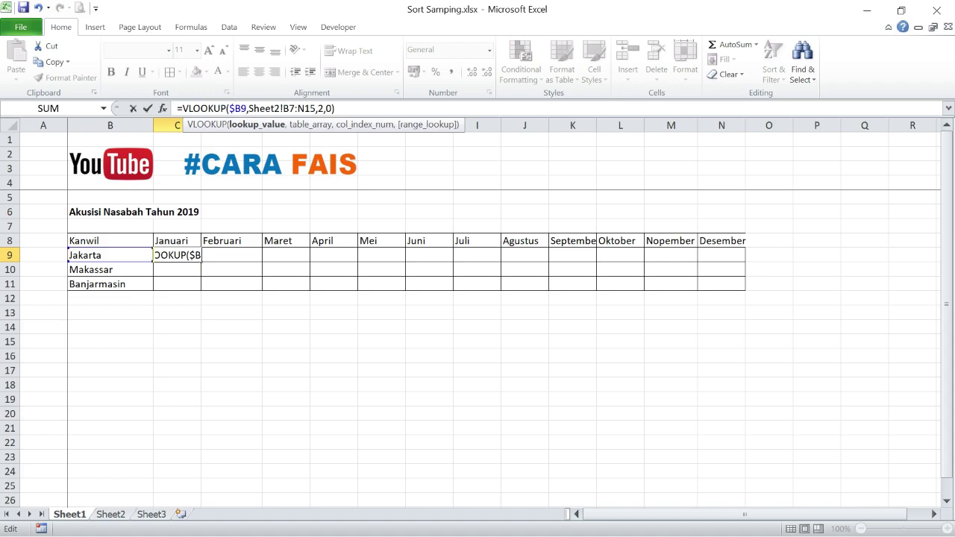
{"action": "left_click", "coordinate": [279, 108]}
{"action": "type", "text": "$"}
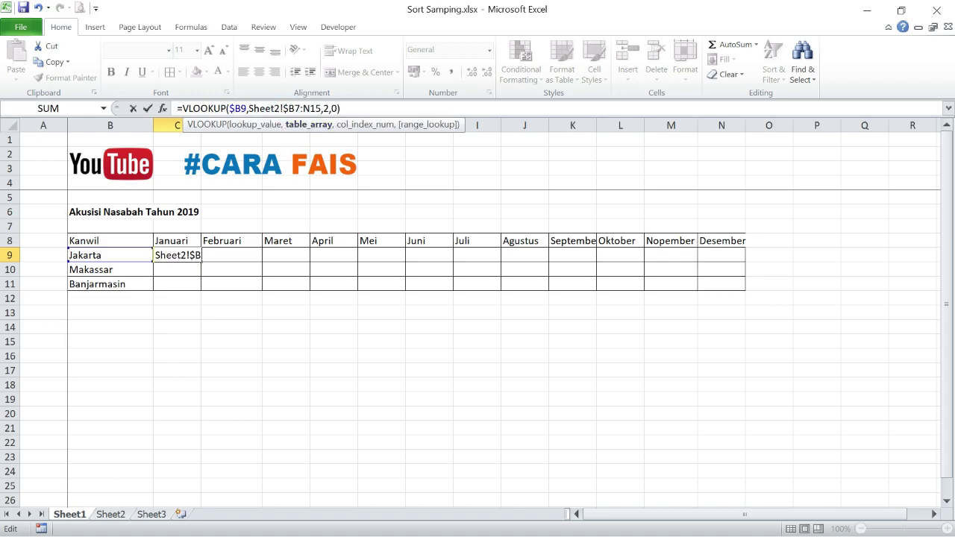
{"action": "left_click", "coordinate": [296, 109]}
{"action": "type", "text": "$"}
{"action": "left_click", "coordinate": [312, 108]}
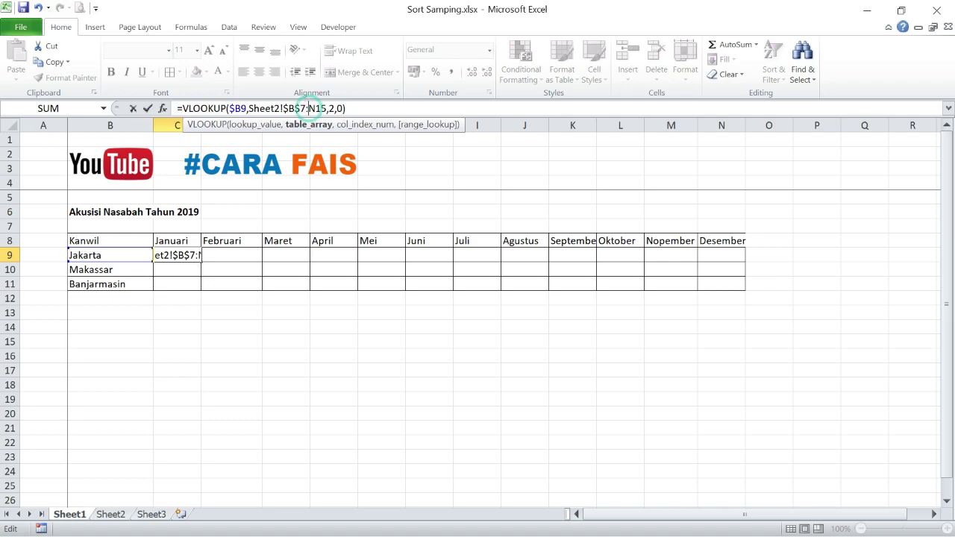
{"action": "type", "text": "$"}
{"action": "left_click", "coordinate": [320, 108]}
{"action": "type", "text": "$N$"}
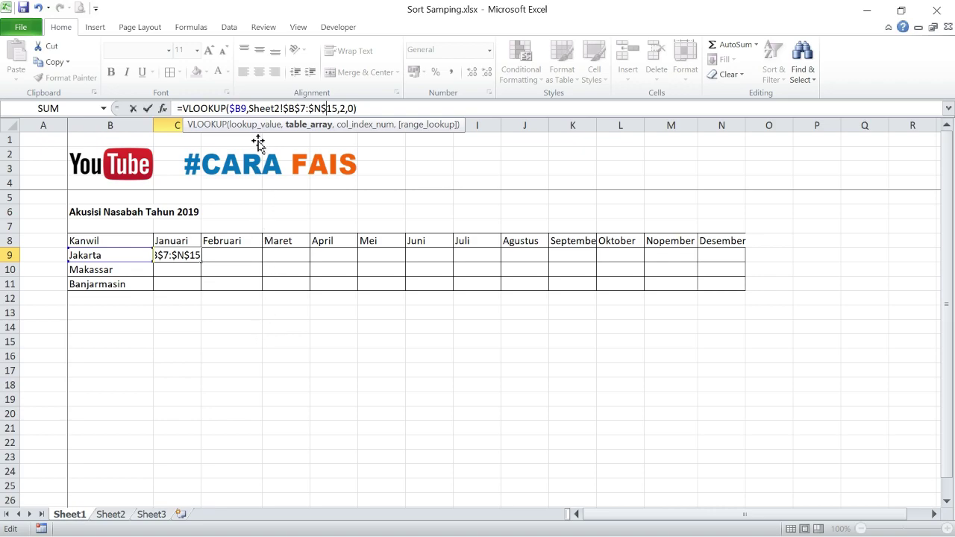
{"action": "key", "text": "Return"}
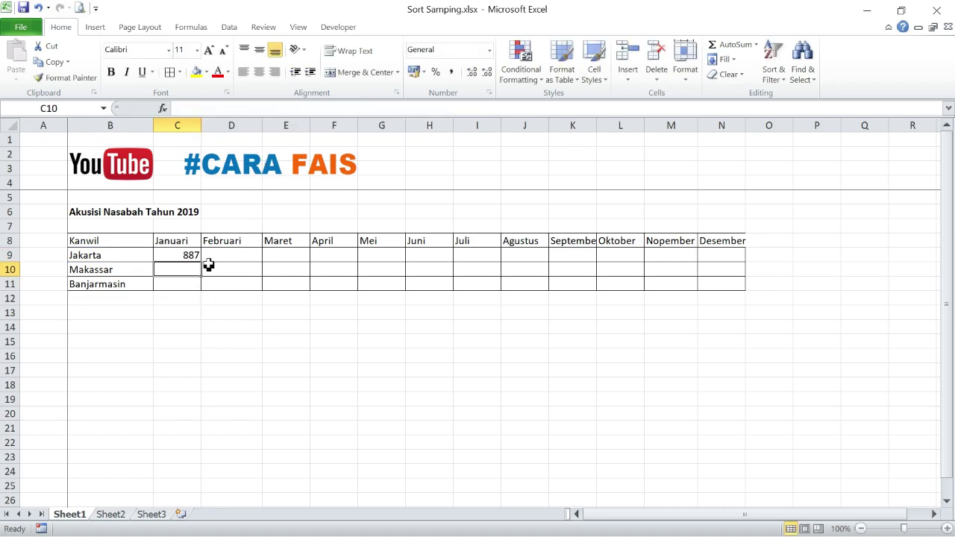
Step: Copy the Januari formula across to Desember, setting column indexes 3 through 13
{"action": "left_click", "coordinate": [193, 255]}
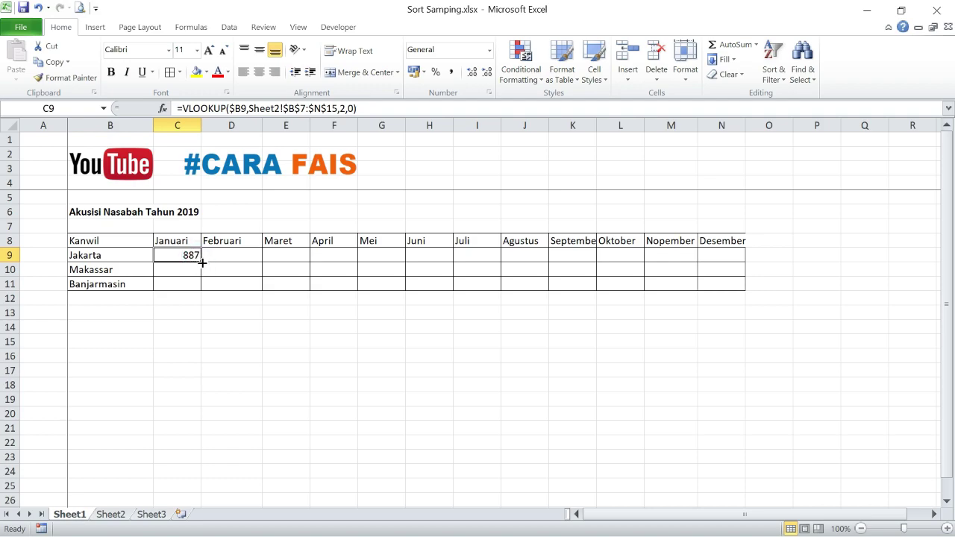
{"action": "left_click_drag", "start_coordinate": [200, 262], "coordinate": [744, 257]}
{"action": "type", "text": "3\t"}
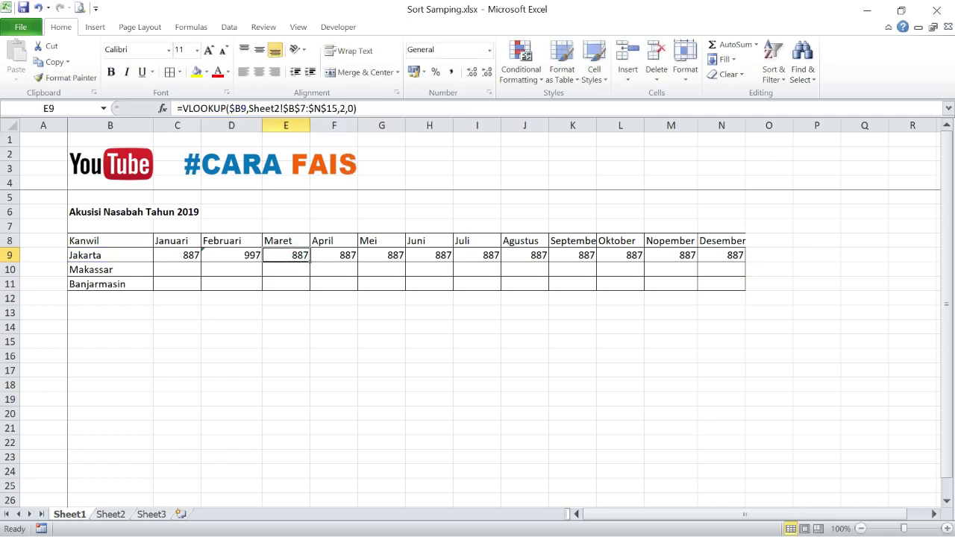
{"action": "type", "text": "4\t5"}
{"action": "left_click", "coordinate": [351, 108]}
{"action": "type", "text": "6\t7\t"}
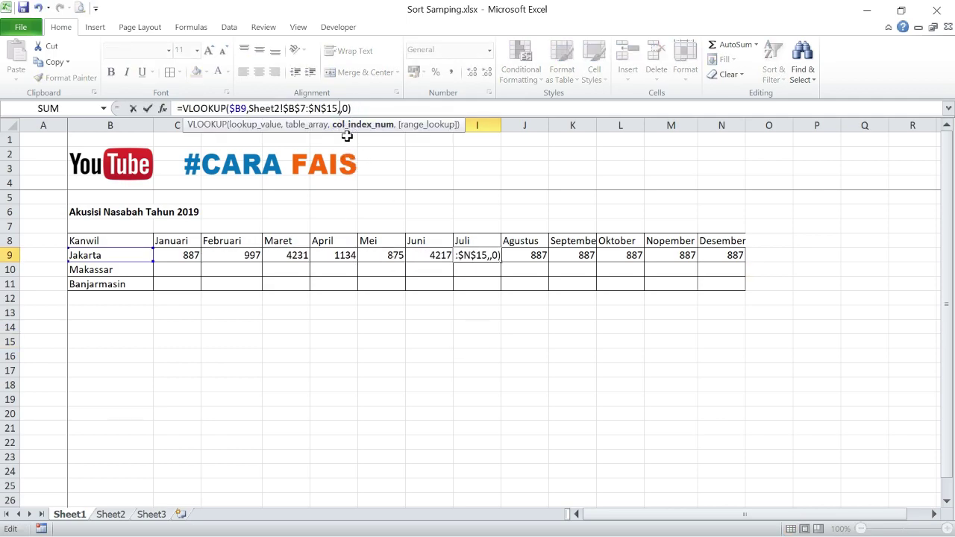
{"action": "type", "text": "8\t9"}
{"action": "left_click", "coordinate": [351, 125]}
{"action": "key", "text": "BackSpace"}
{"action": "type", "text": "10"}
{"action": "left_click", "coordinate": [341, 108]}
{"action": "type", "text": "11"}
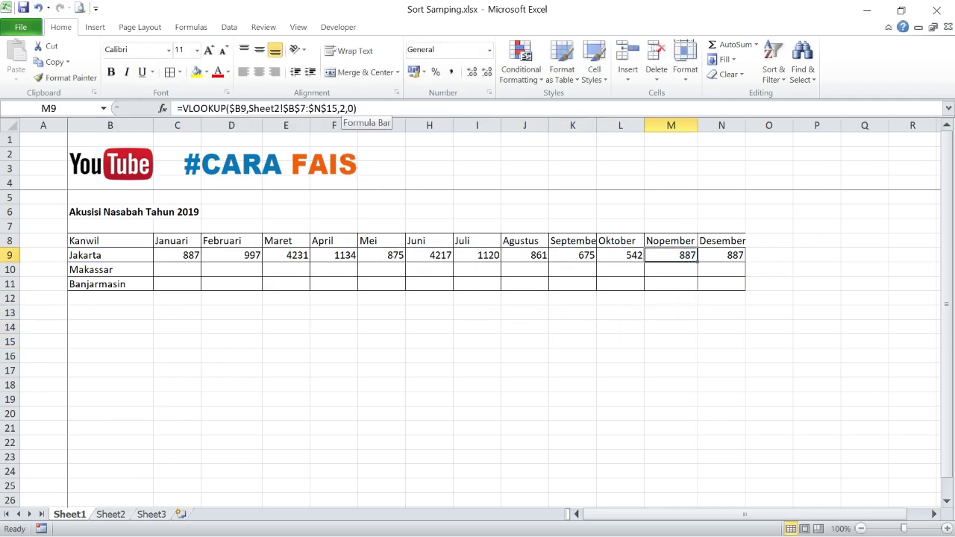
{"action": "left_click", "coordinate": [342, 109]}
{"action": "type", "text": "12\t13"}
Step: Fill the C9:N9 formulas down to Makassar and Banjarmasin in rows 10–11
{"action": "left_click", "coordinate": [713, 352]}
{"action": "mouse_move", "coordinate": [187, 255]}
{"action": "left_mouse_down"}
{"action": "mouse_move", "coordinate": [493, 246]}
{"action": "mouse_move", "coordinate": [739, 256]}
{"action": "left_mouse_up"}
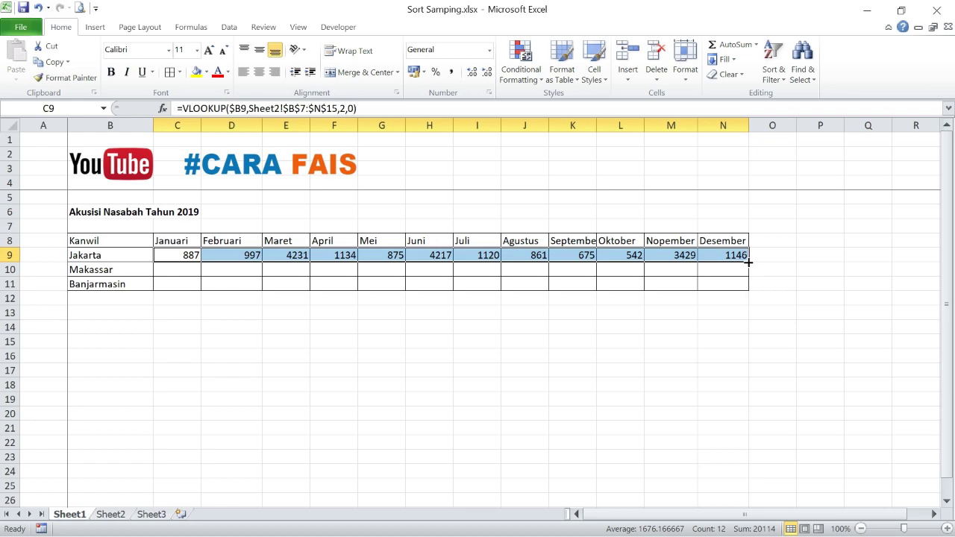
{"action": "left_click_drag", "start_coordinate": [749, 263], "coordinate": [757, 299]}
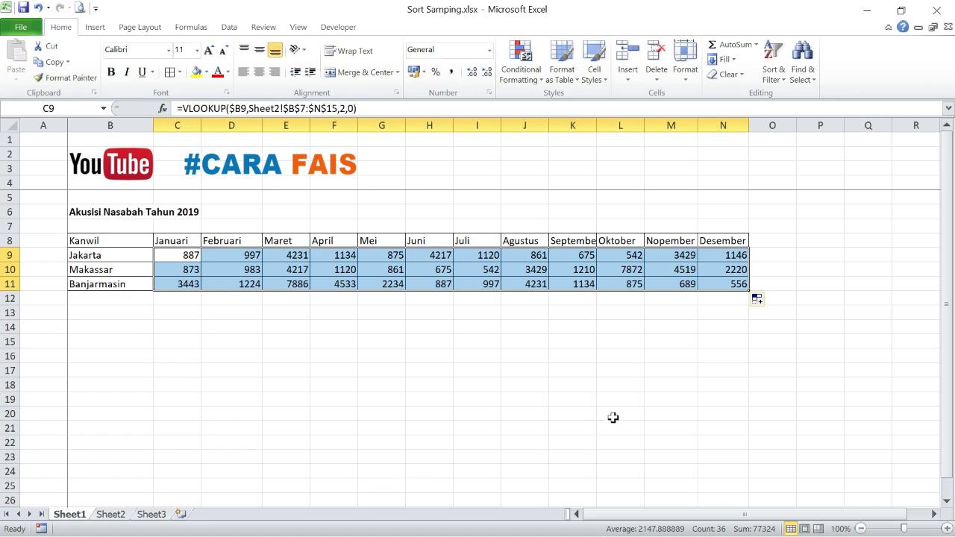
{"action": "left_click", "coordinate": [604, 352]}
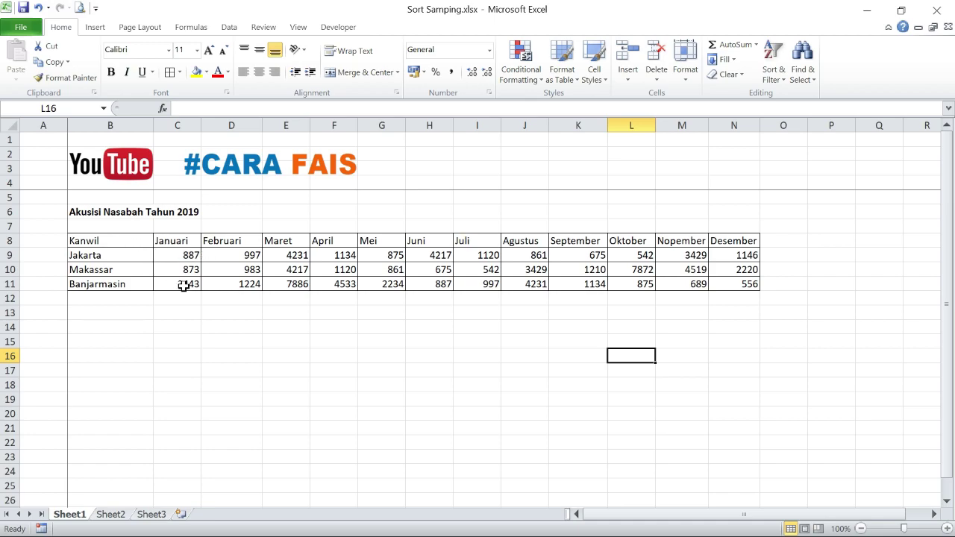
Step: Copy the table B8:N11 and open Paste Special with B13 as the destination
{"action": "key", "text": "Left"}
{"action": "key", "text": "Left"}
{"action": "key", "text": "Left"}
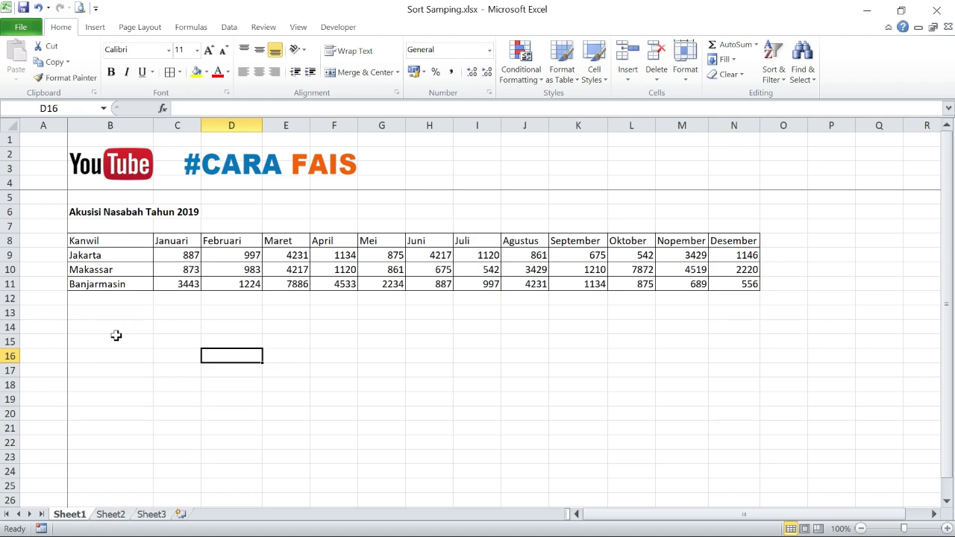
{"action": "left_click_drag", "start_coordinate": [104, 240], "coordinate": [721, 277]}
{"action": "key", "text": "ctrl+c"}
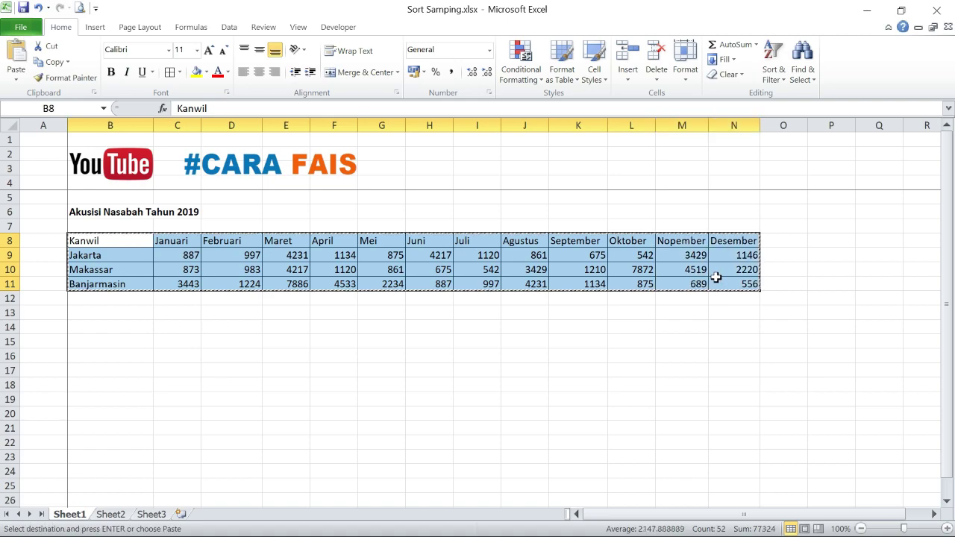
{"action": "left_click", "coordinate": [108, 312]}
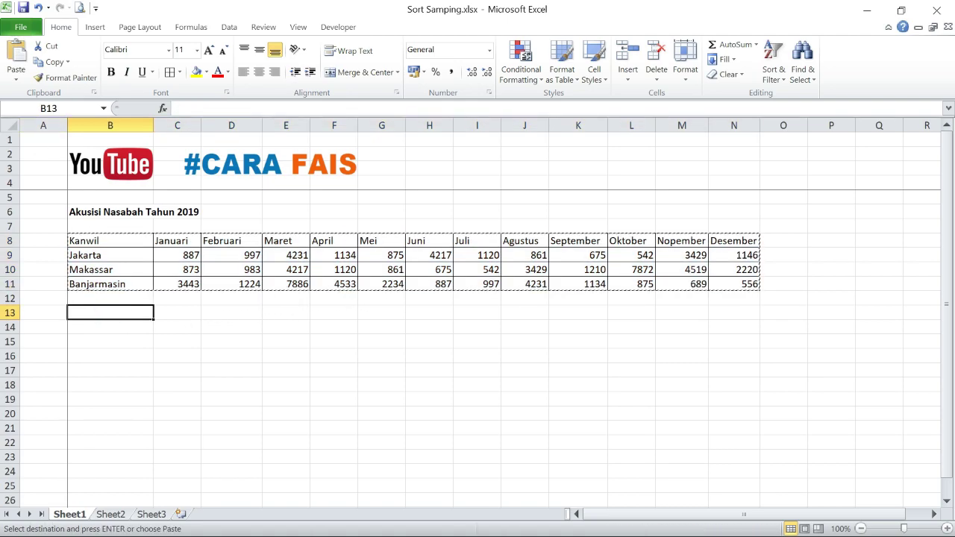
{"action": "left_click", "coordinate": [16, 75]}
{"action": "left_click", "coordinate": [49, 219]}
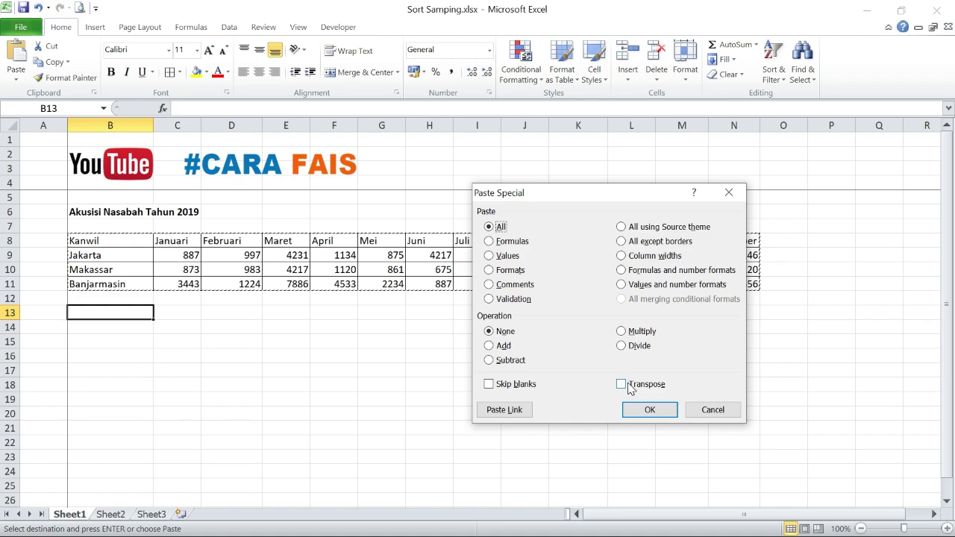
Step: Paste the table transposed at B13 and autofit column E to fit Banjarmasin
{"action": "left_click", "coordinate": [622, 384]}
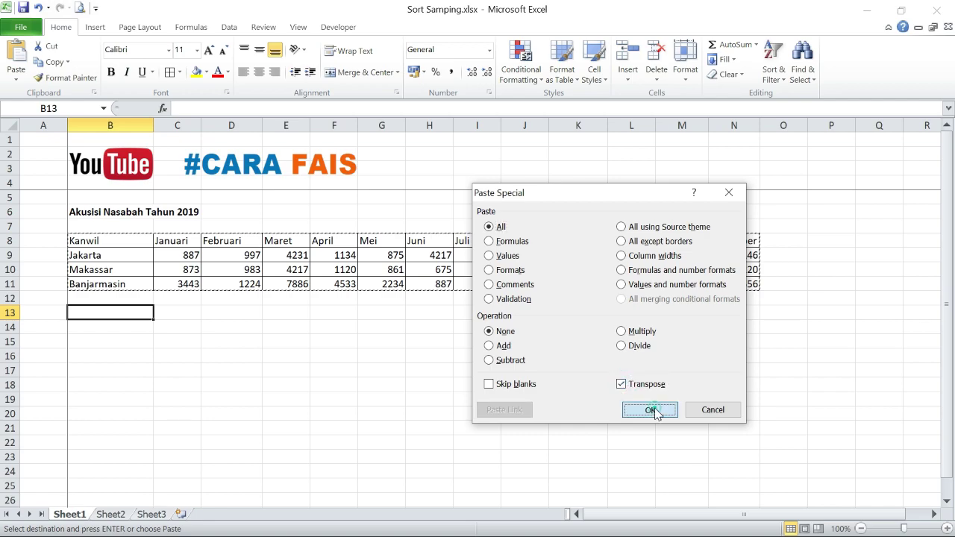
{"action": "left_click", "coordinate": [649, 409]}
{"action": "left_click", "coordinate": [521, 380]}
{"action": "scroll", "coordinate": [373, 314], "scroll_direction": "down", "scroll_amount": 2}
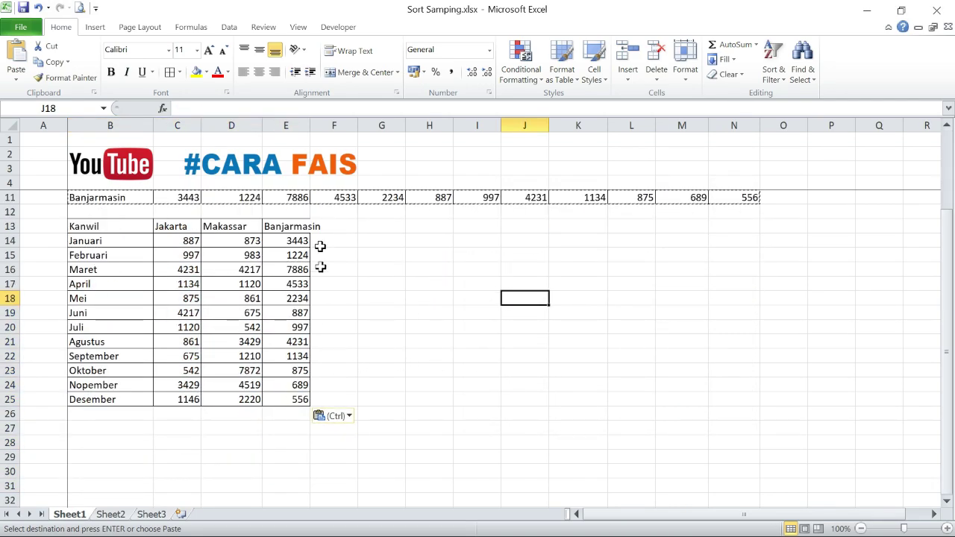
{"action": "double_click", "coordinate": [310, 125]}
{"action": "scroll", "coordinate": [327, 150], "scroll_direction": "up", "scroll_amount": 2}
Step: Filter the B13:E13 headers and sort the months by Jakarta, largest to smallest
{"action": "left_click_drag", "start_coordinate": [82, 313], "coordinate": [297, 315]}
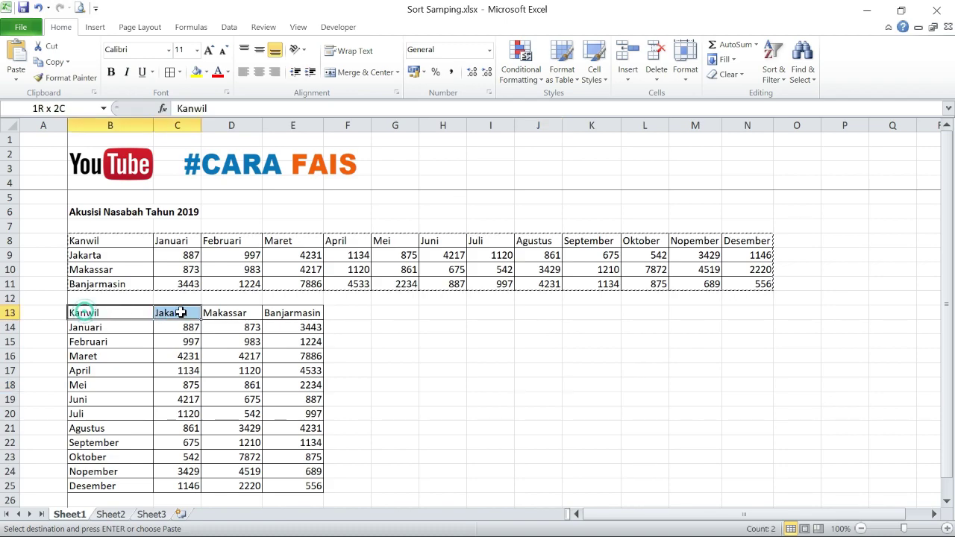
{"action": "left_click", "coordinate": [230, 27]}
{"action": "left_click", "coordinate": [342, 60]}
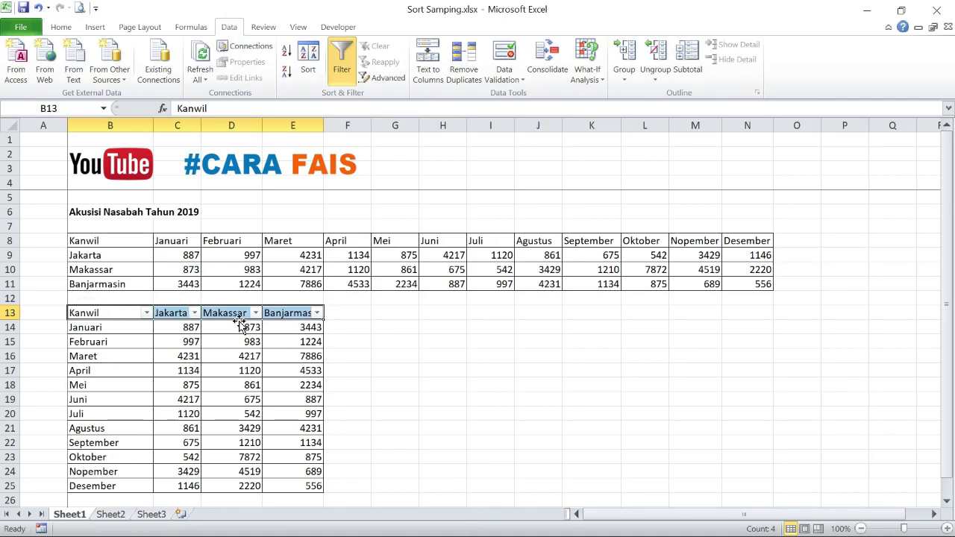
{"action": "left_click", "coordinate": [194, 314]}
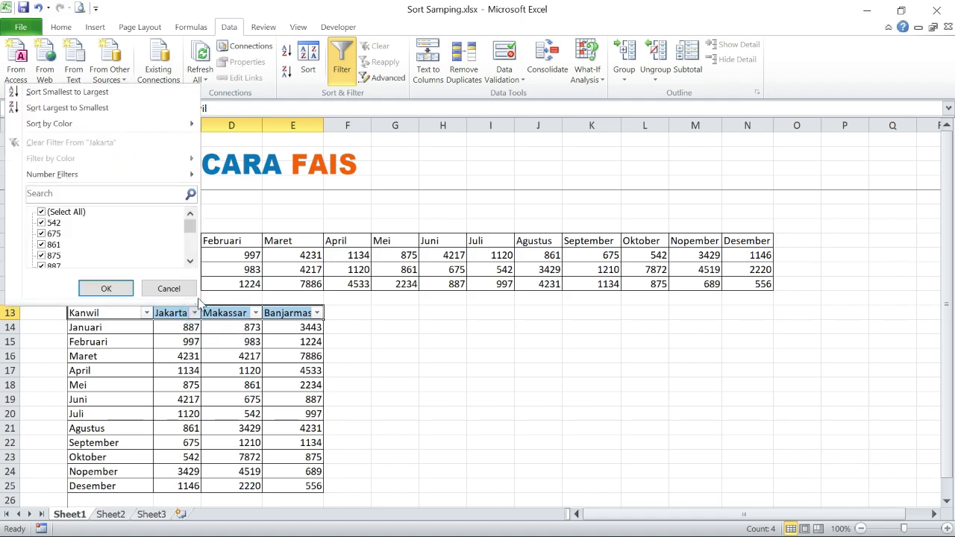
{"action": "left_click", "coordinate": [102, 108]}
{"action": "left_click", "coordinate": [362, 397]}
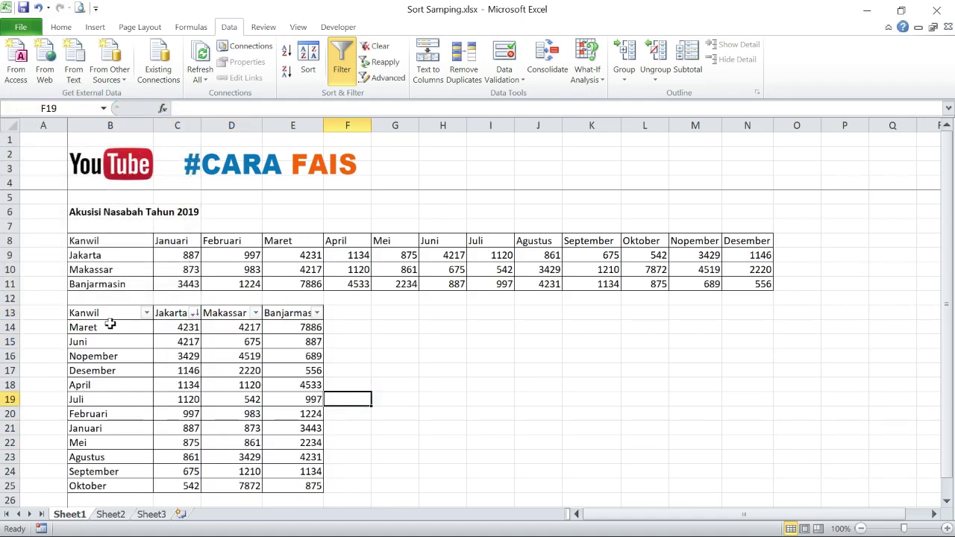
{"action": "left_click", "coordinate": [160, 317]}
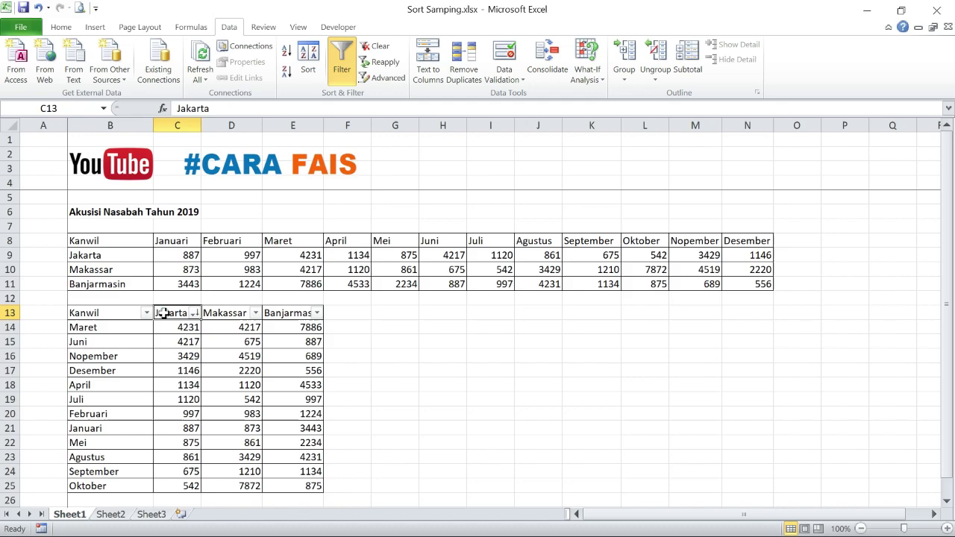
{"action": "left_click", "coordinate": [119, 326]}
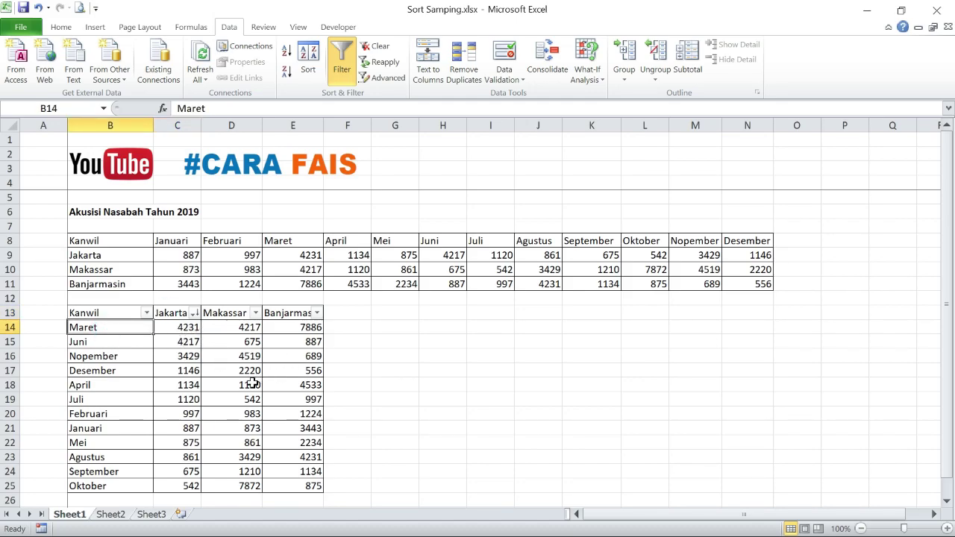
{"action": "left_click", "coordinate": [396, 400]}
{"action": "scroll", "coordinate": [224, 313], "scroll_direction": "down", "scroll_amount": 1}
{"action": "left_click_drag", "start_coordinate": [82, 269], "coordinate": [296, 428]}
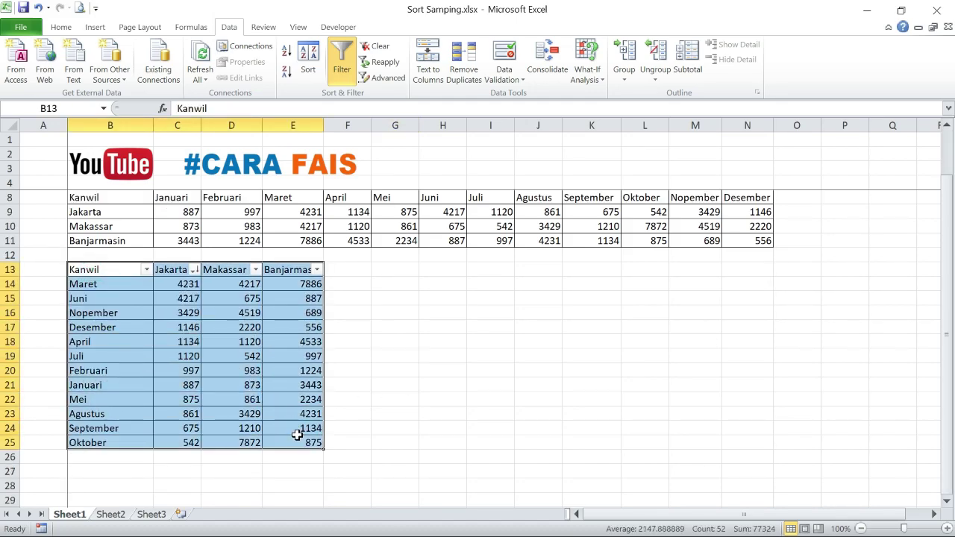
Step: Copy the sorted B13:E25 data and paste it transposed at G13, months starting with Maret
{"action": "key", "text": "ctrl+c"}
{"action": "left_click", "coordinate": [381, 269]}
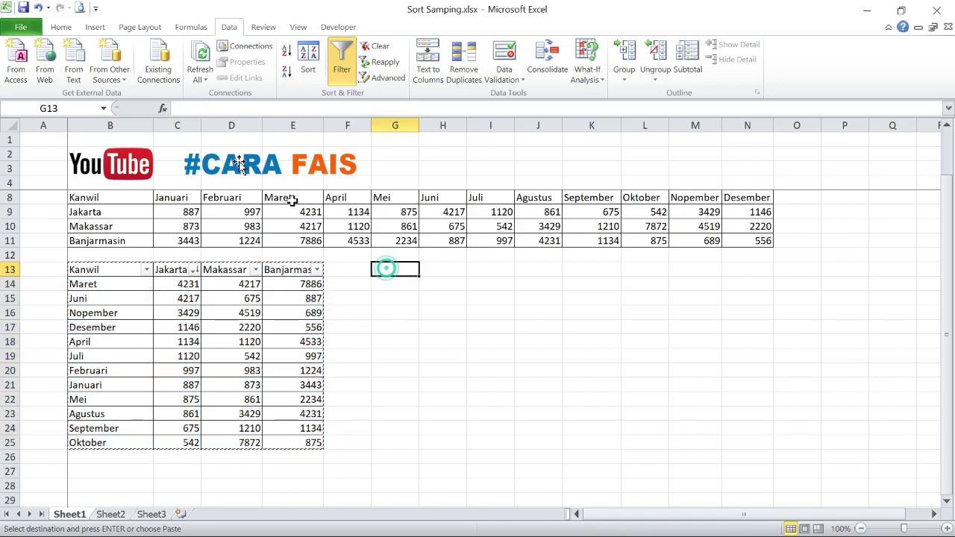
{"action": "left_click", "coordinate": [61, 27]}
{"action": "left_click", "coordinate": [16, 78]}
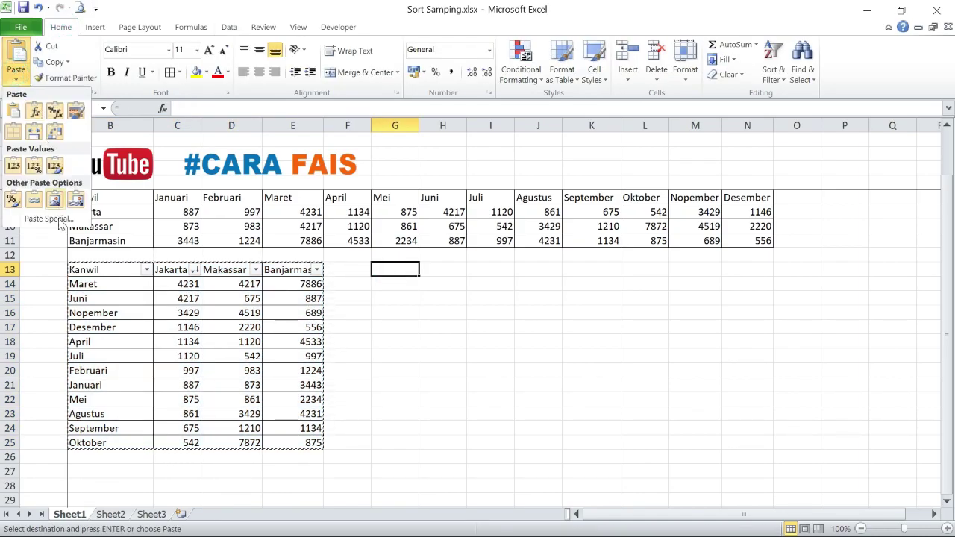
{"action": "left_click", "coordinate": [52, 222]}
{"action": "left_click", "coordinate": [621, 384]}
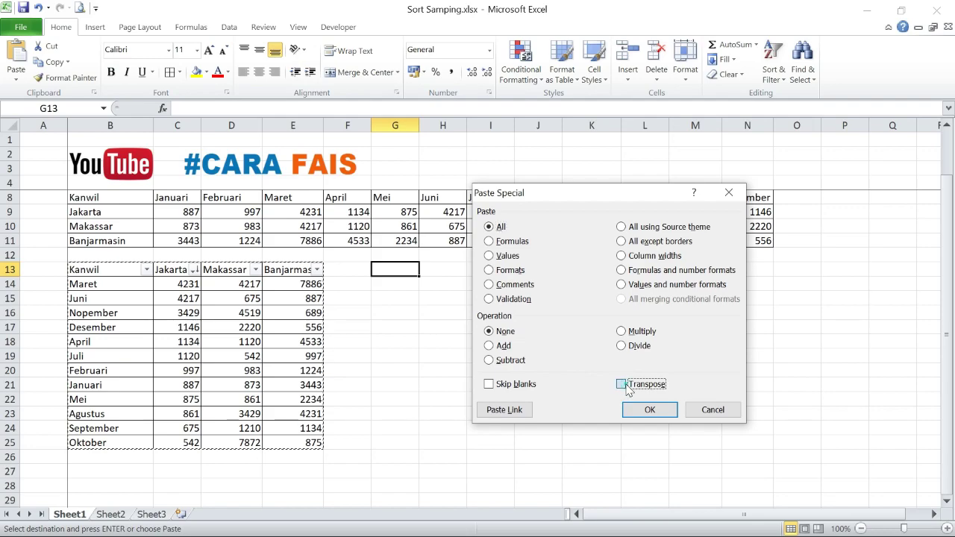
{"action": "left_click", "coordinate": [647, 408]}
{"action": "left_click_drag", "start_coordinate": [647, 410], "coordinate": [597, 412]}
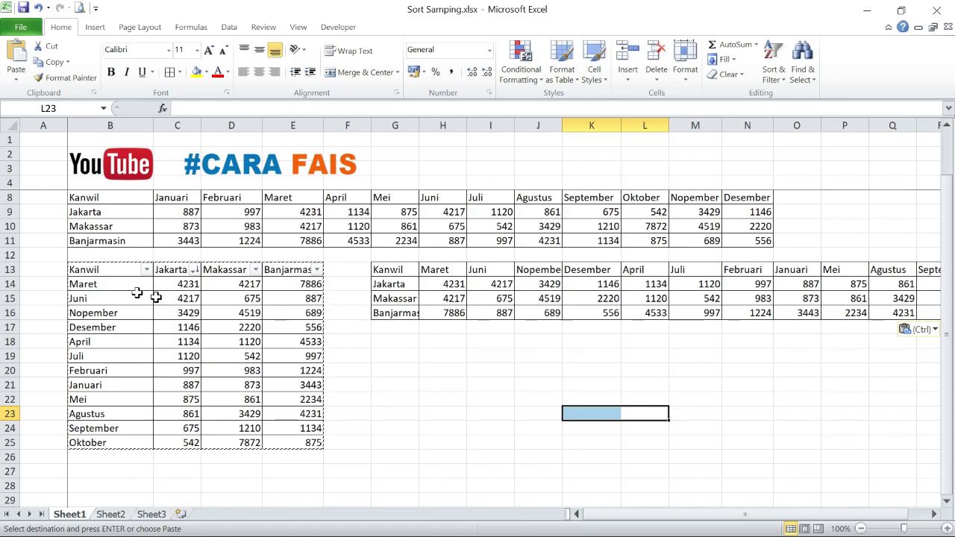
{"action": "key", "text": "Escape"}
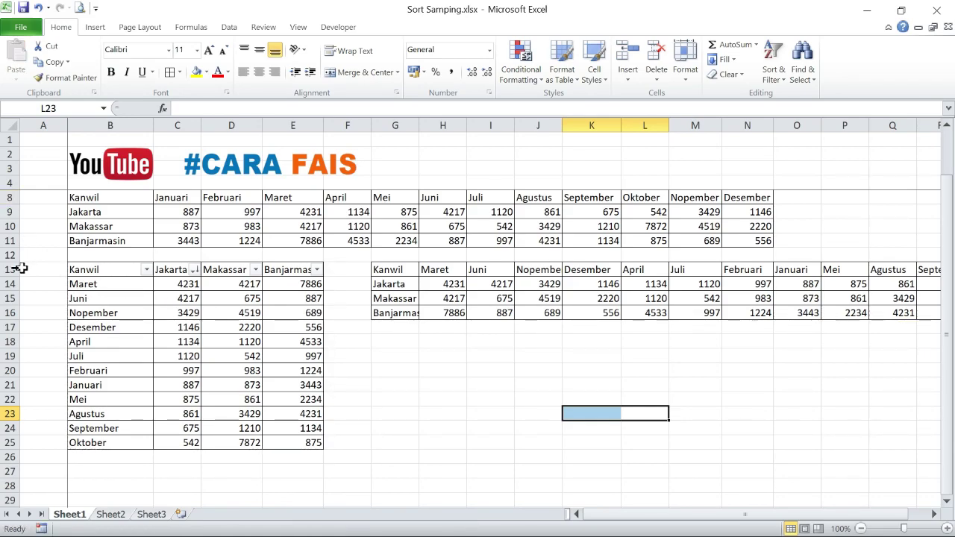
Step: Clear and delete rows 13 to 26, removing both helper tables
{"action": "left_click_drag", "start_coordinate": [7, 264], "coordinate": [9, 263]}
{"action": "left_click_drag", "start_coordinate": [7, 265], "coordinate": [54, 459]}
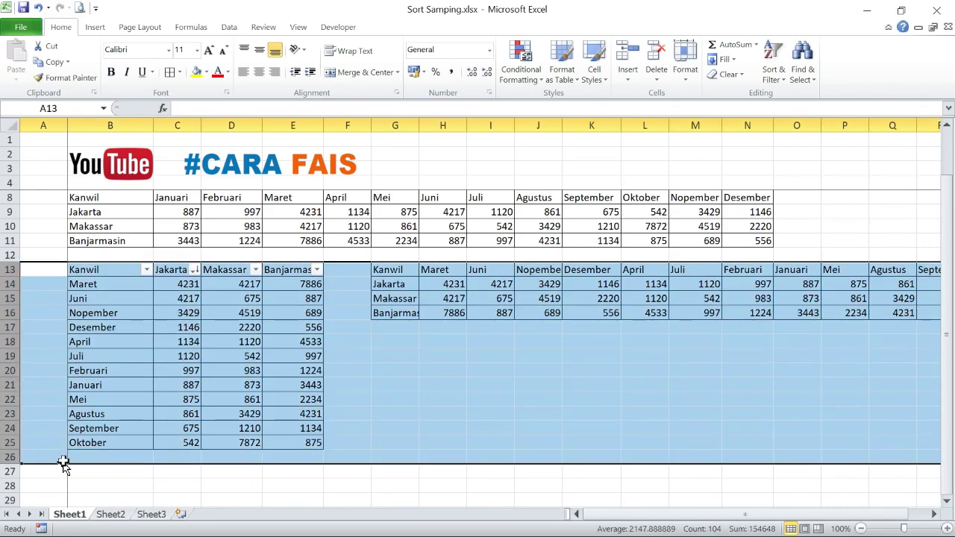
{"action": "key", "text": "Delete"}
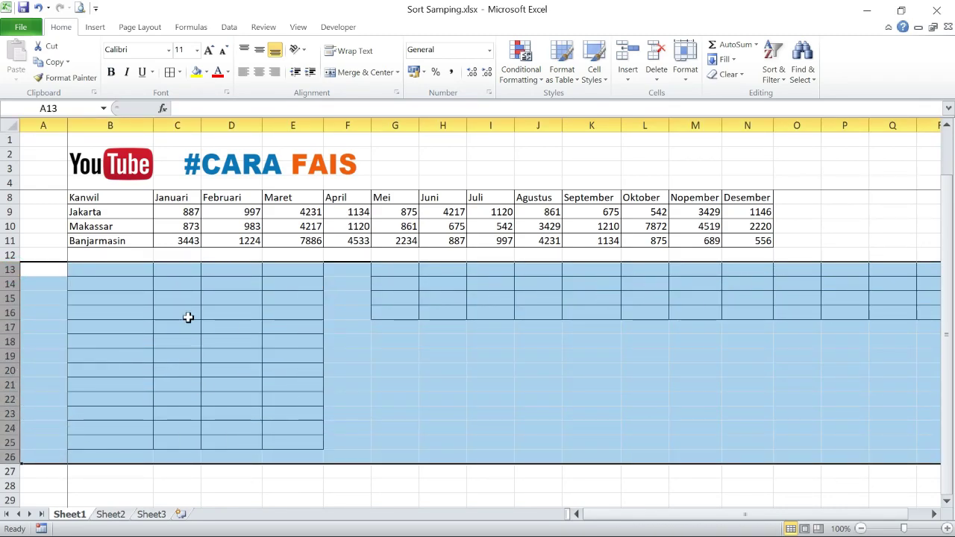
{"action": "right_click", "coordinate": [12, 314]}
{"action": "left_click", "coordinate": [48, 420]}
{"action": "left_click", "coordinate": [423, 380]}
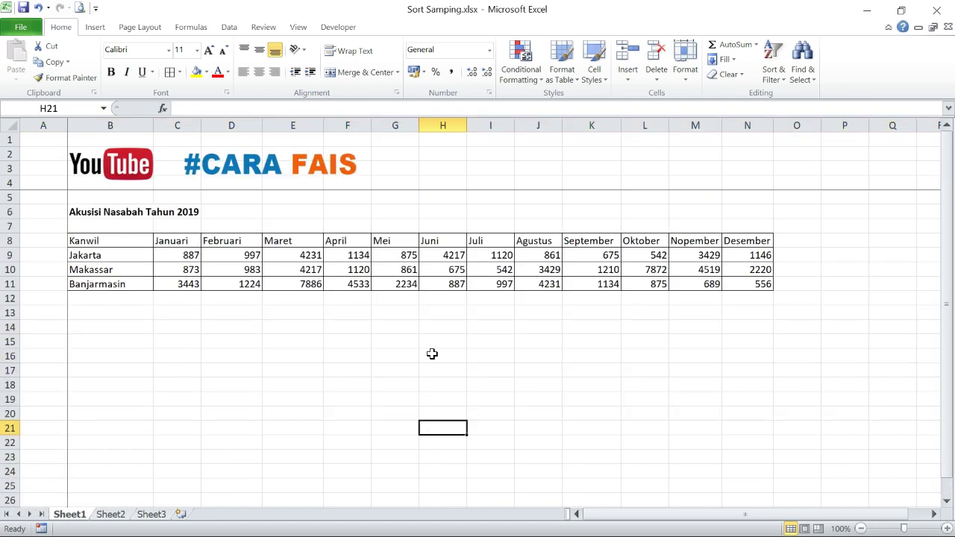
{"action": "left_click", "coordinate": [257, 359]}
Step: Select the monthly figures C8:N11 and open Custom Sort with the orientation set to left to right
{"action": "left_click_drag", "start_coordinate": [185, 241], "coordinate": [292, 291]}
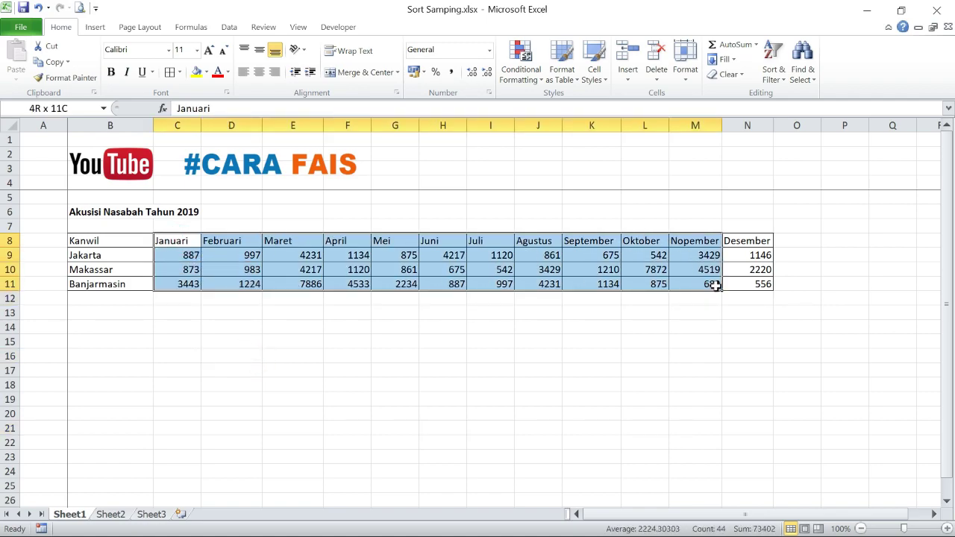
{"action": "left_click_drag", "start_coordinate": [292, 290], "coordinate": [719, 296]}
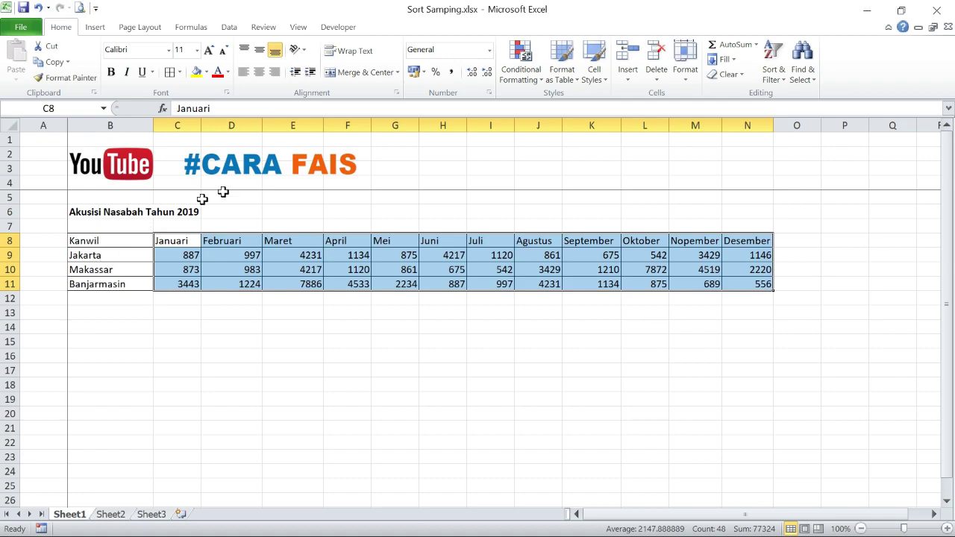
{"action": "left_click", "coordinate": [782, 81]}
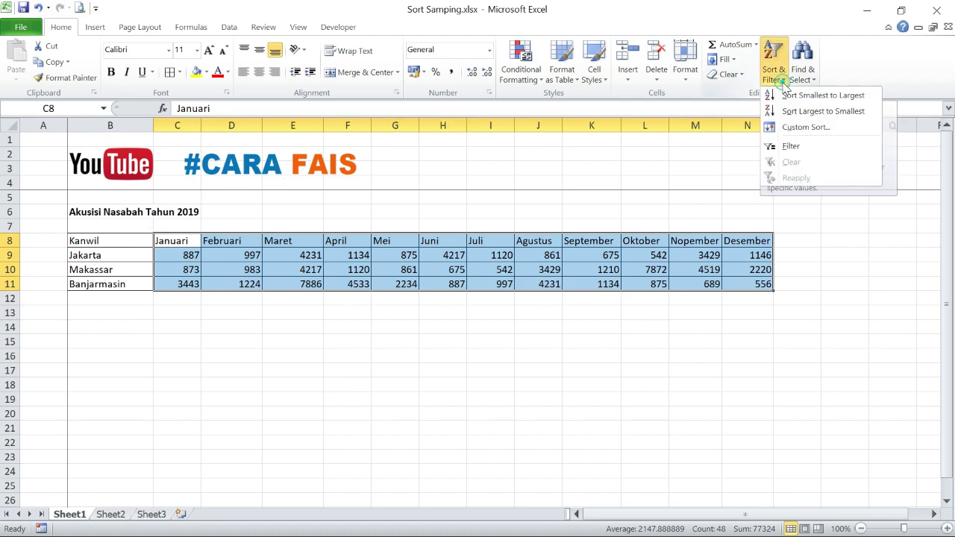
{"action": "left_click", "coordinate": [795, 131]}
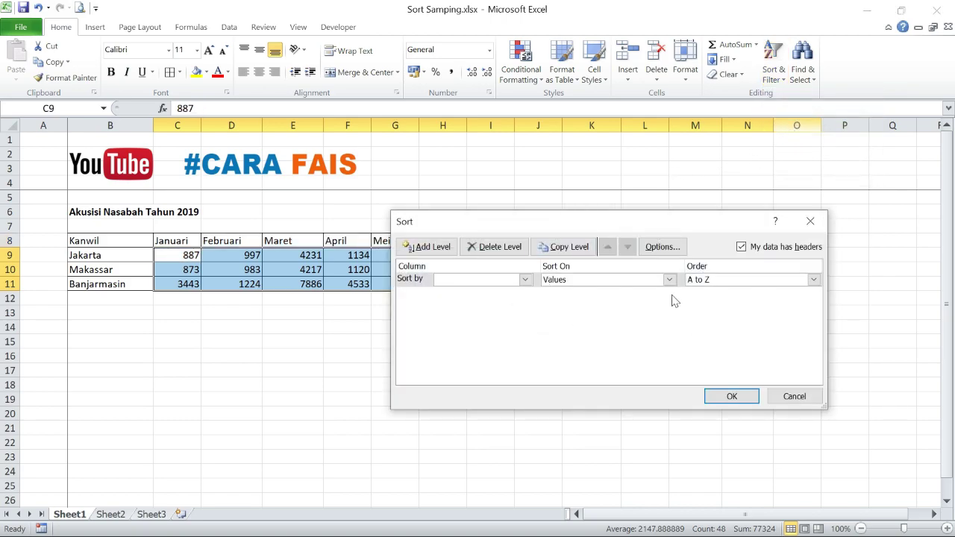
{"action": "left_click", "coordinate": [668, 254]}
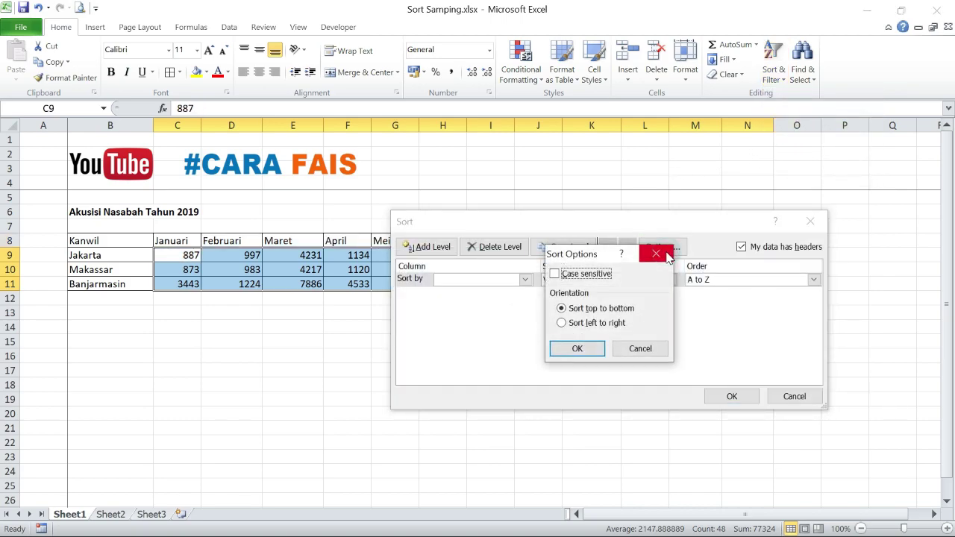
{"action": "left_click", "coordinate": [561, 324]}
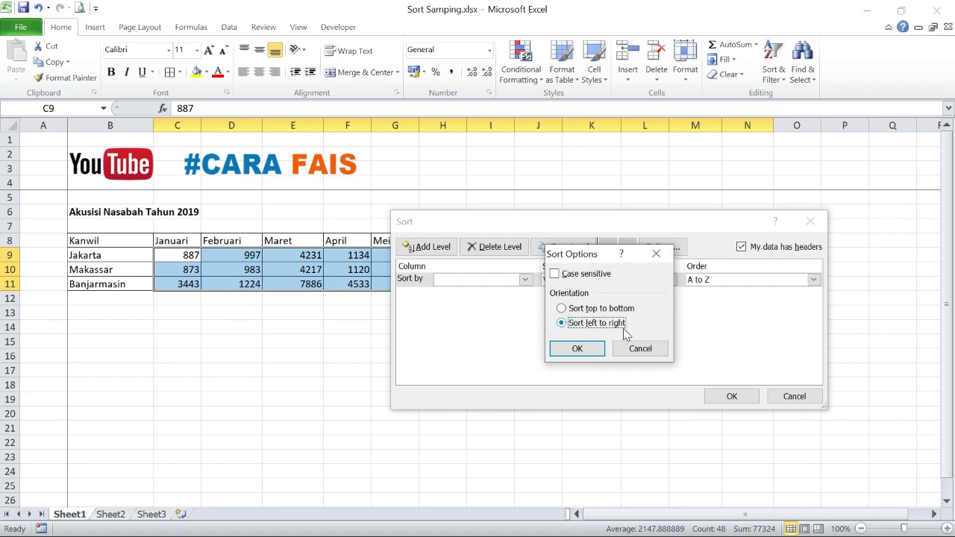
{"action": "left_click", "coordinate": [562, 309]}
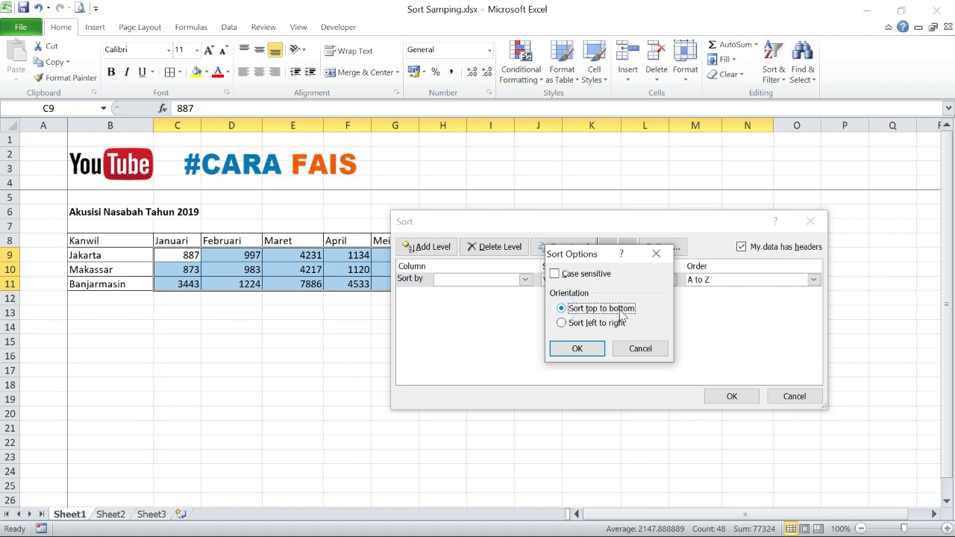
{"action": "left_click", "coordinate": [564, 327]}
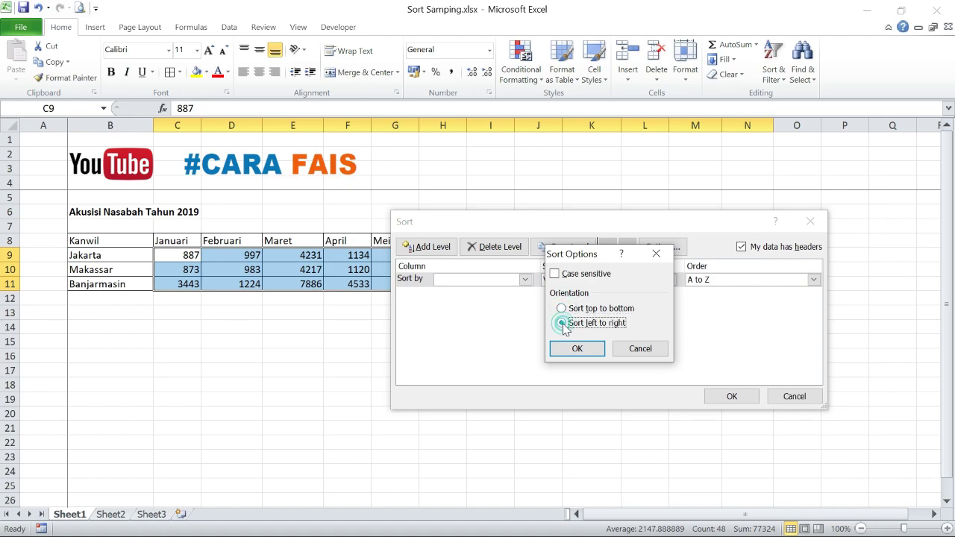
Step: Sort the month columns by Row 9 (Jakarta) values, Largest to Smallest
{"action": "left_click", "coordinate": [587, 358]}
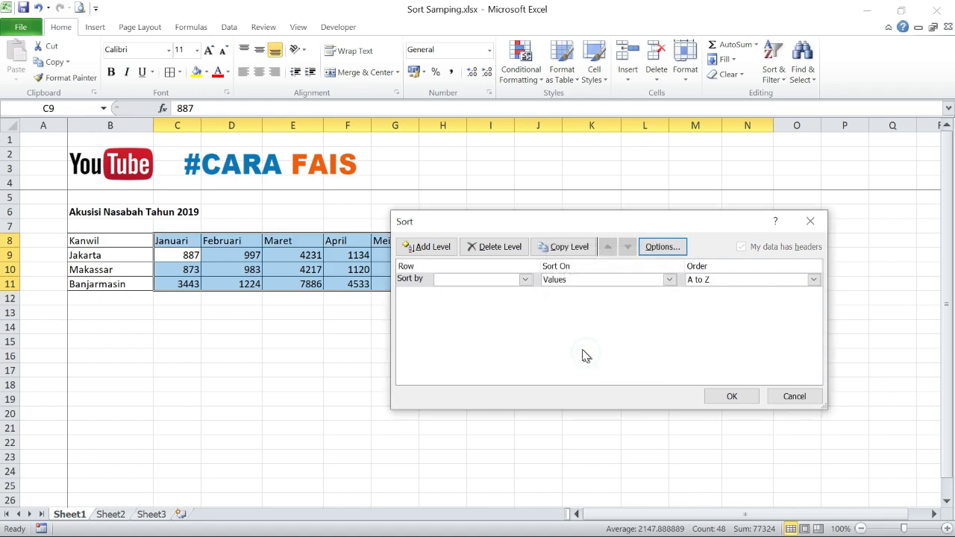
{"action": "left_click", "coordinate": [526, 281]}
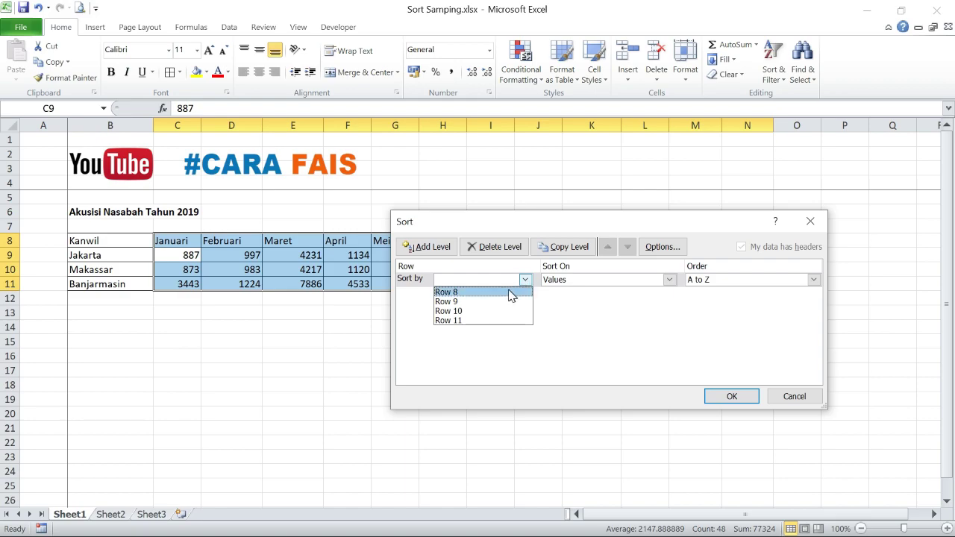
{"action": "left_click", "coordinate": [534, 227]}
{"action": "left_click_drag", "start_coordinate": [533, 229], "coordinate": [388, 311]}
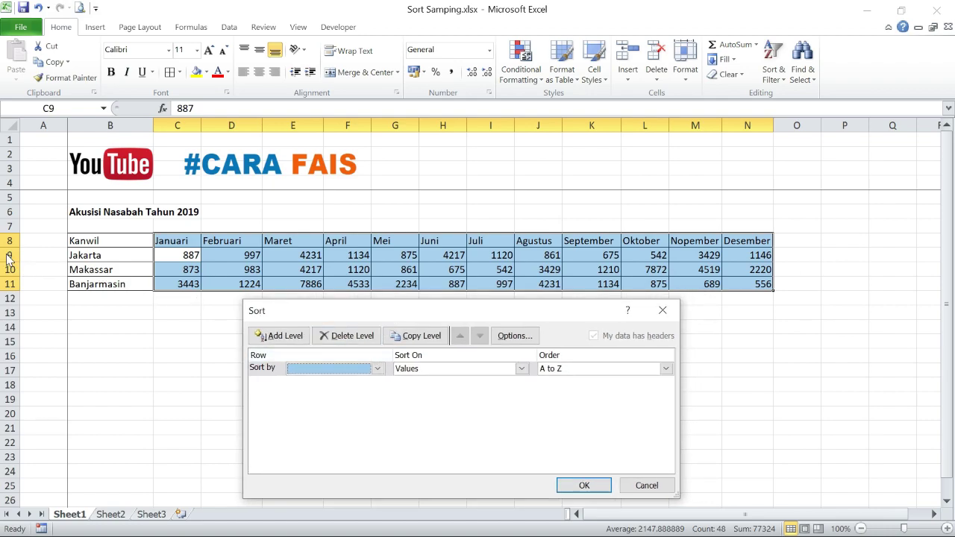
{"action": "left_click", "coordinate": [377, 369]}
{"action": "left_click", "coordinate": [326, 391]}
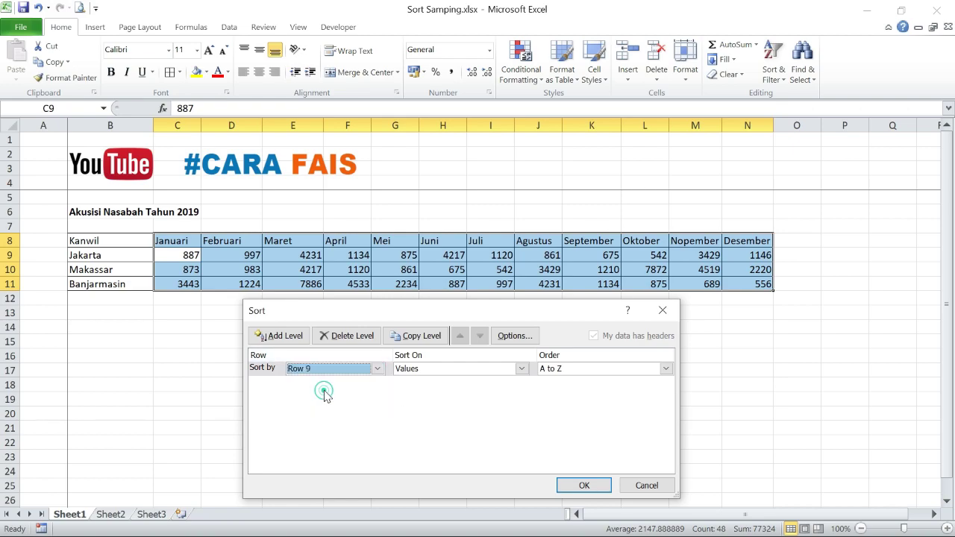
{"action": "left_click", "coordinate": [521, 370]}
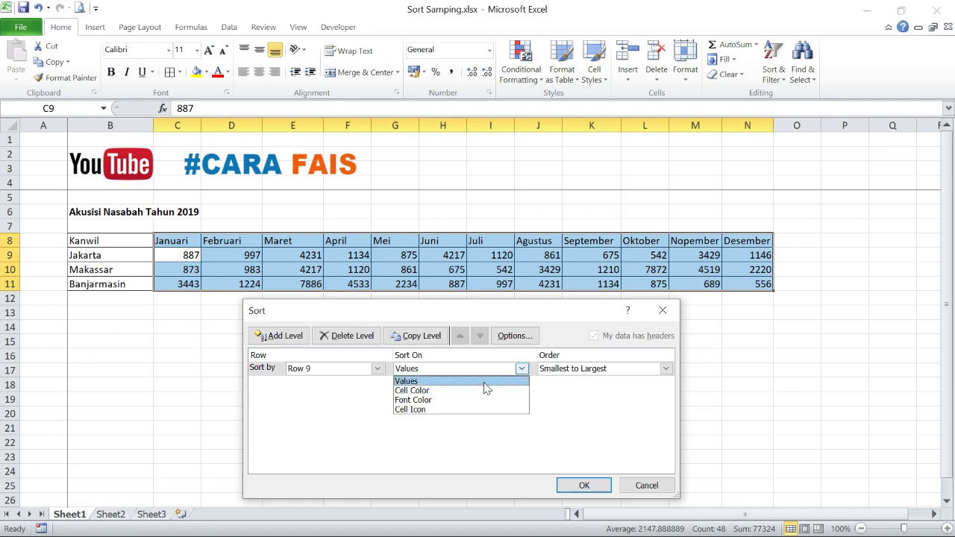
{"action": "left_click", "coordinate": [485, 381]}
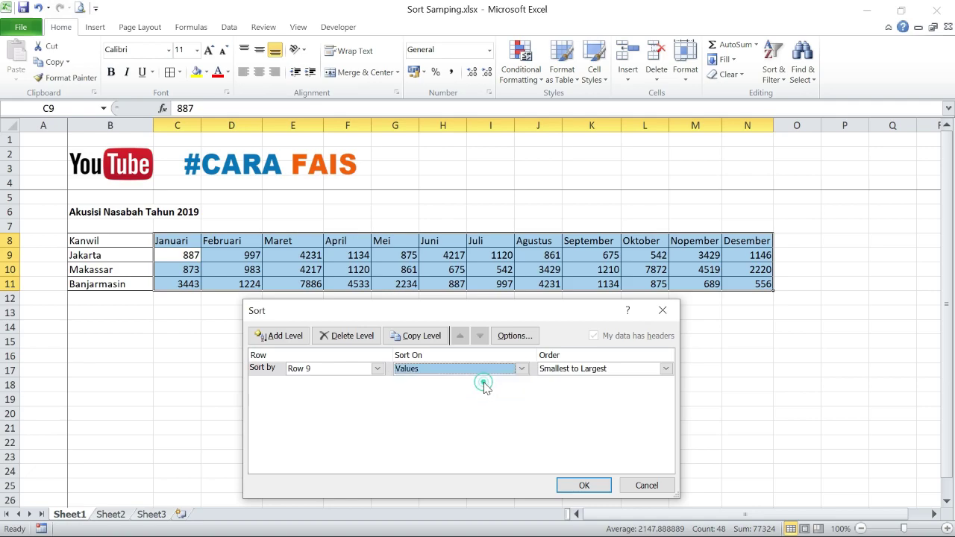
{"action": "left_click", "coordinate": [591, 375]}
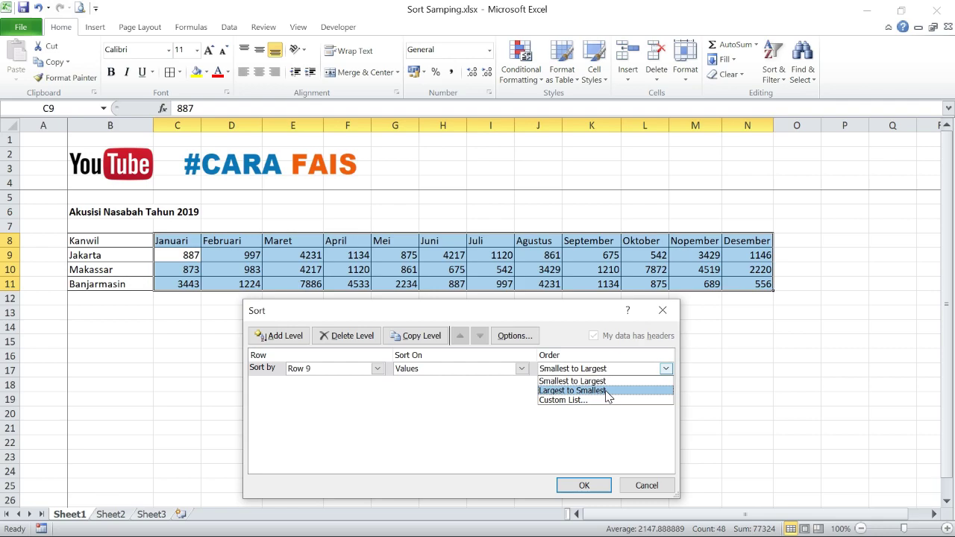
{"action": "left_click", "coordinate": [605, 390]}
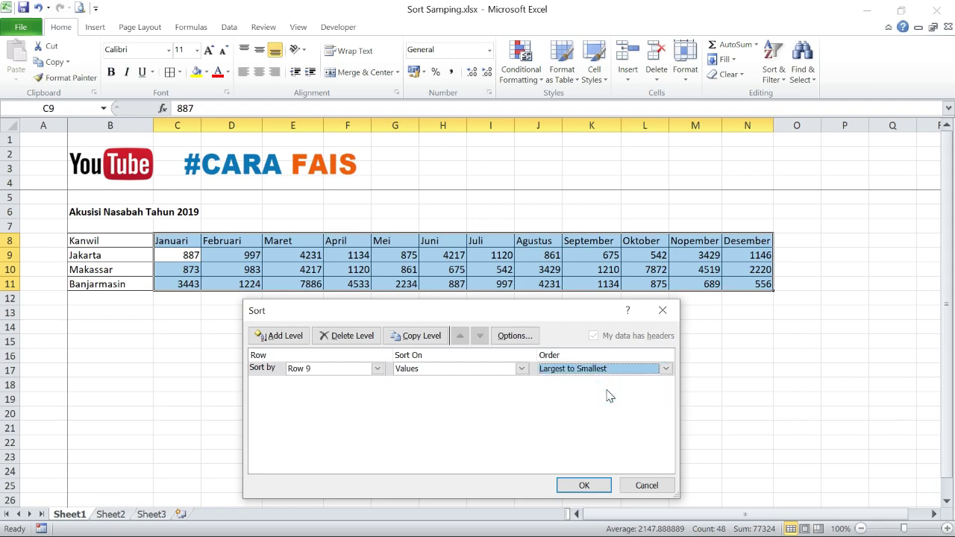
{"action": "left_click", "coordinate": [586, 486]}
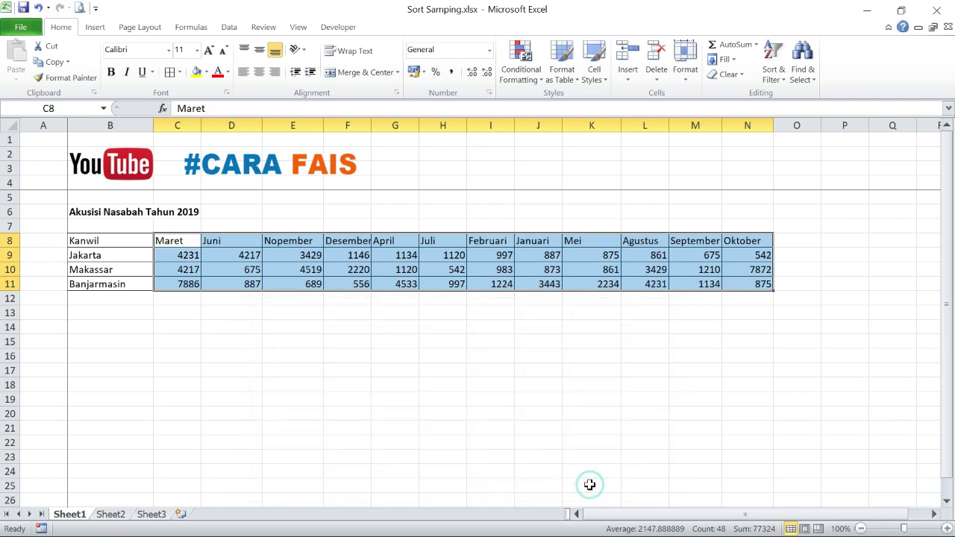
{"action": "left_click", "coordinate": [196, 321]}
{"action": "left_click", "coordinate": [185, 254]}
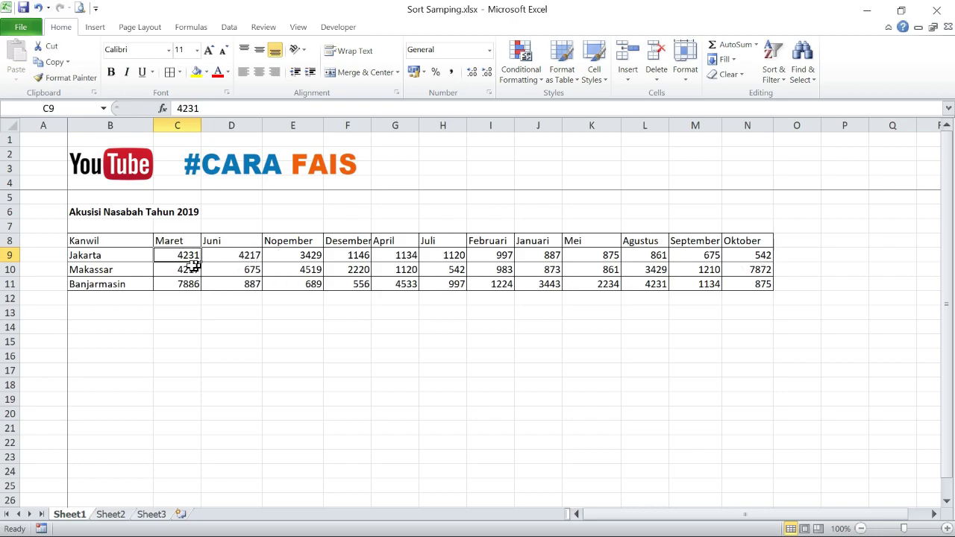
{"action": "left_click", "coordinate": [107, 256]}
{"action": "left_click", "coordinate": [162, 257]}
{"action": "left_click", "coordinate": [757, 257]}
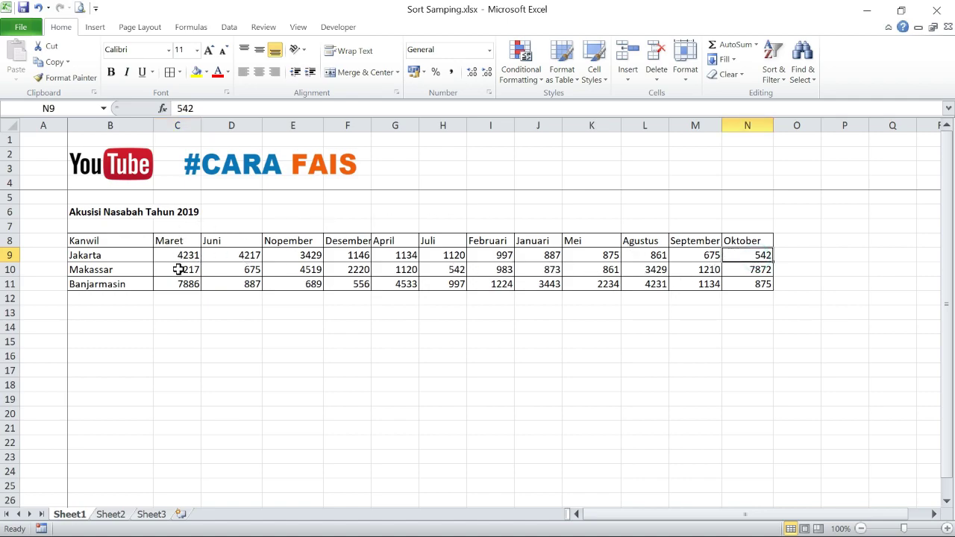
{"action": "left_click", "coordinate": [149, 271]}
{"action": "left_click", "coordinate": [186, 282]}
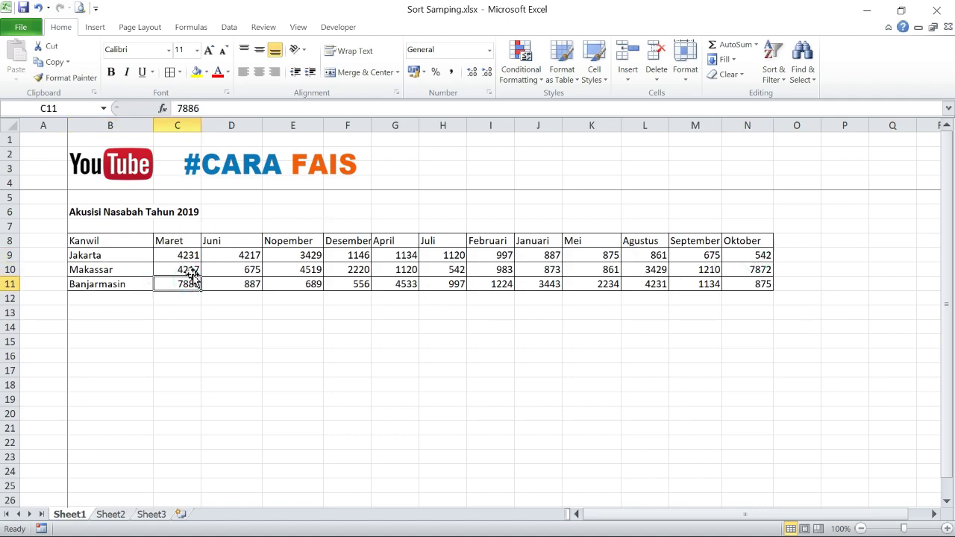
{"action": "left_click", "coordinate": [187, 239]}
{"action": "left_click", "coordinate": [240, 240]}
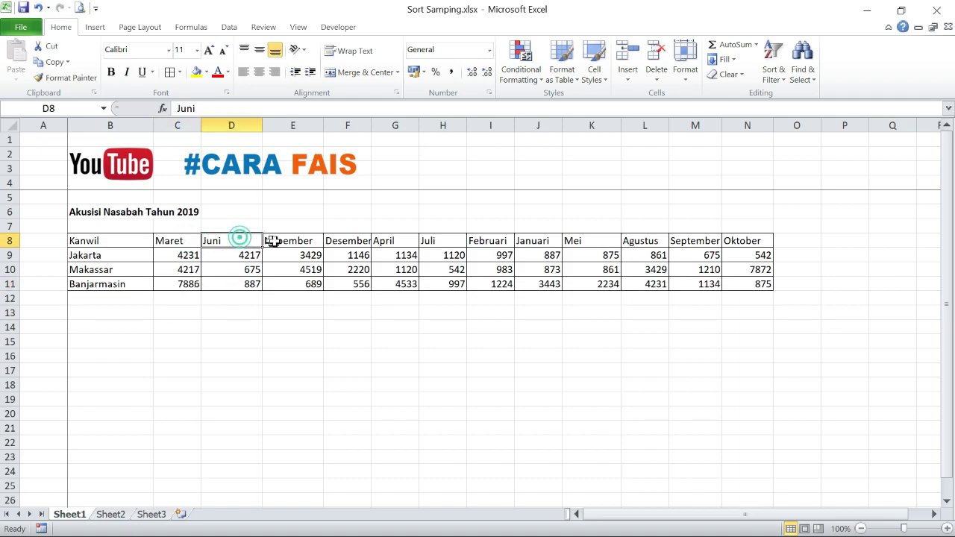
{"action": "left_click", "coordinate": [289, 241]}
{"action": "left_click", "coordinate": [363, 241]}
{"action": "left_click", "coordinate": [383, 239]}
{"action": "left_click", "coordinate": [438, 240]}
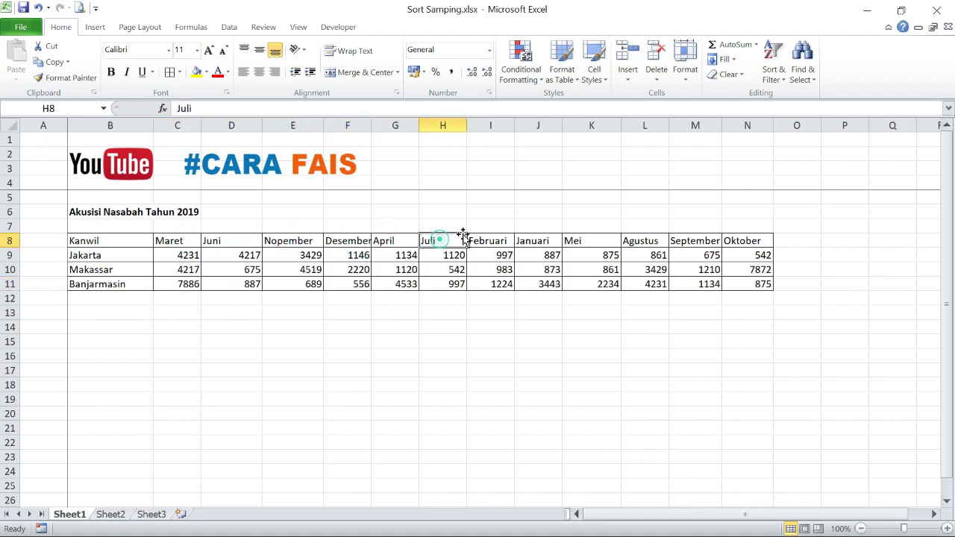
{"action": "left_click", "coordinate": [543, 241]}
{"action": "left_click", "coordinate": [653, 241]}
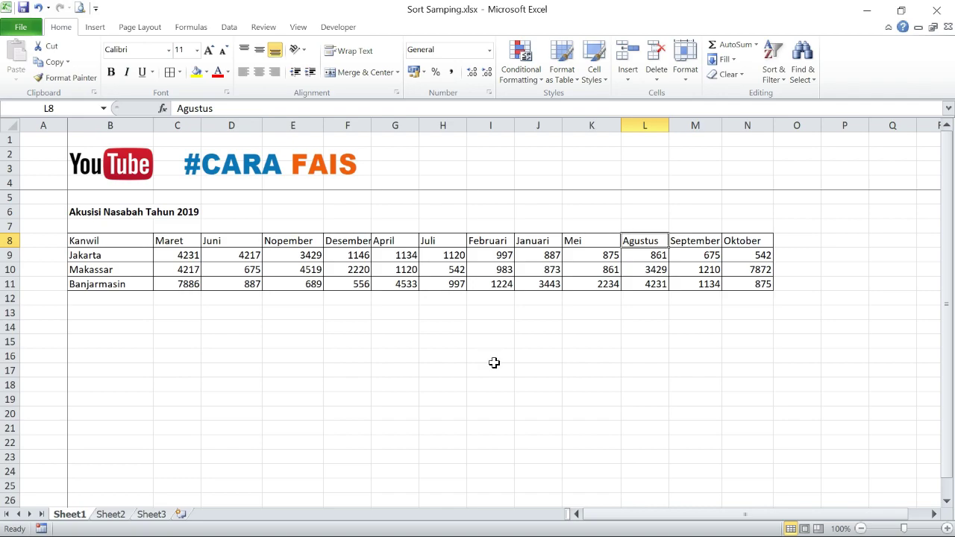
Step: Fill Jakarta's Maret value 4231 in E9 green, then select the data range C8:N11
{"action": "left_click", "coordinate": [495, 363]}
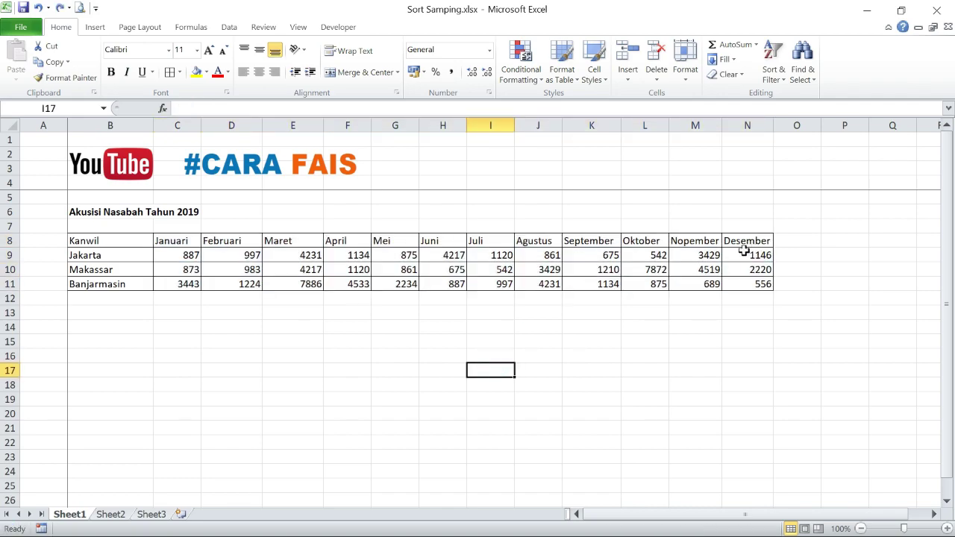
{"action": "left_click", "coordinate": [287, 255]}
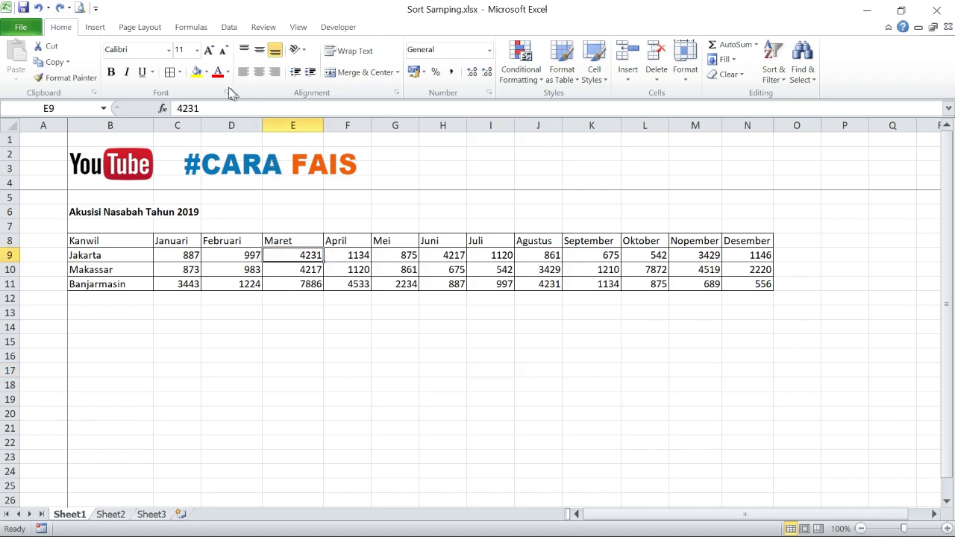
{"action": "left_click", "coordinate": [206, 73]}
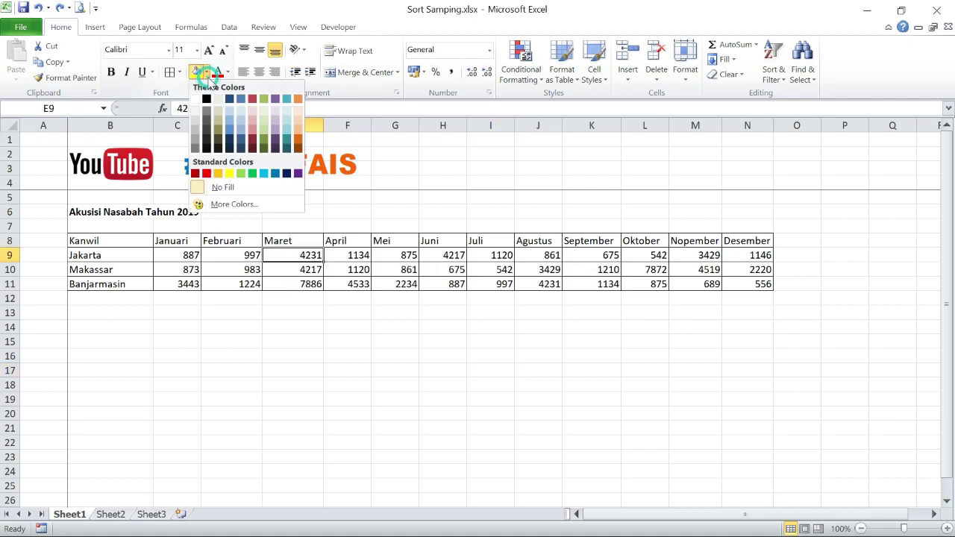
{"action": "left_click", "coordinate": [251, 174]}
{"action": "left_click", "coordinate": [180, 241]}
{"action": "left_click_drag", "start_coordinate": [180, 241], "coordinate": [738, 283]}
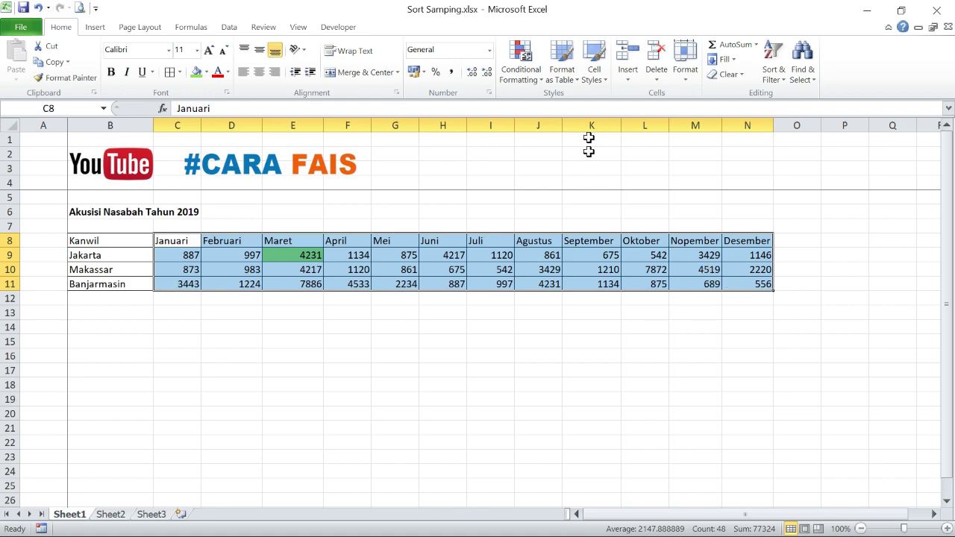
Step: Sort the month columns by Row 9 cell colour, with No Cell Color on the right
{"action": "left_click", "coordinate": [776, 75]}
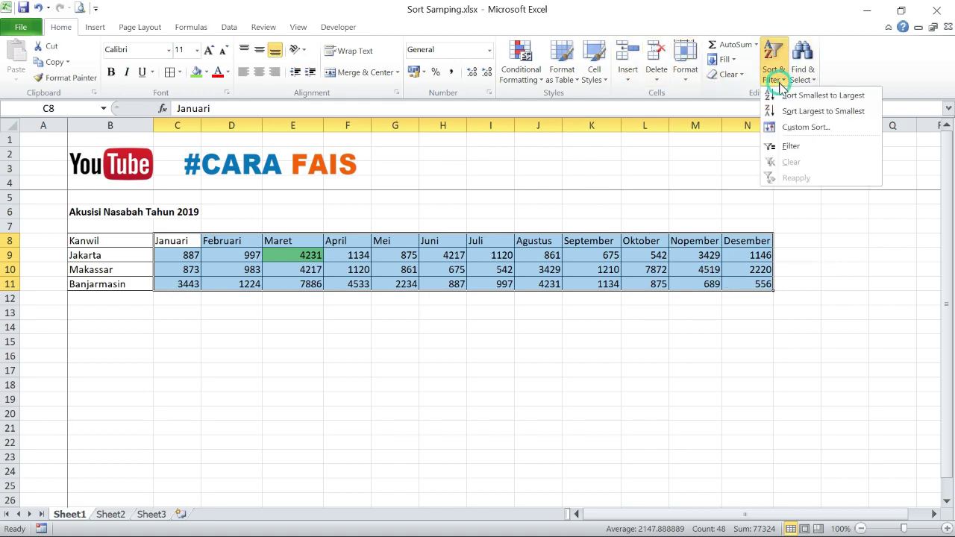
{"action": "left_click", "coordinate": [799, 129]}
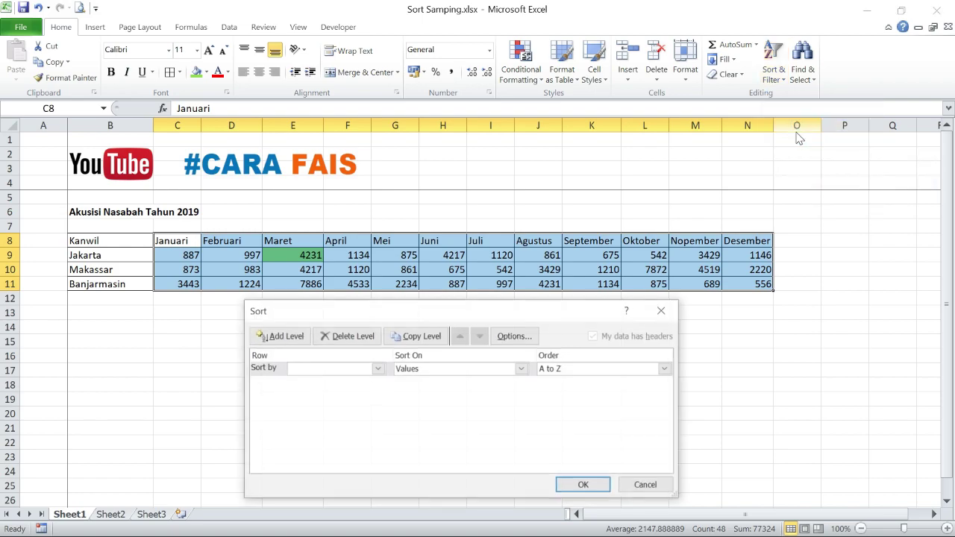
{"action": "left_click", "coordinate": [378, 369]}
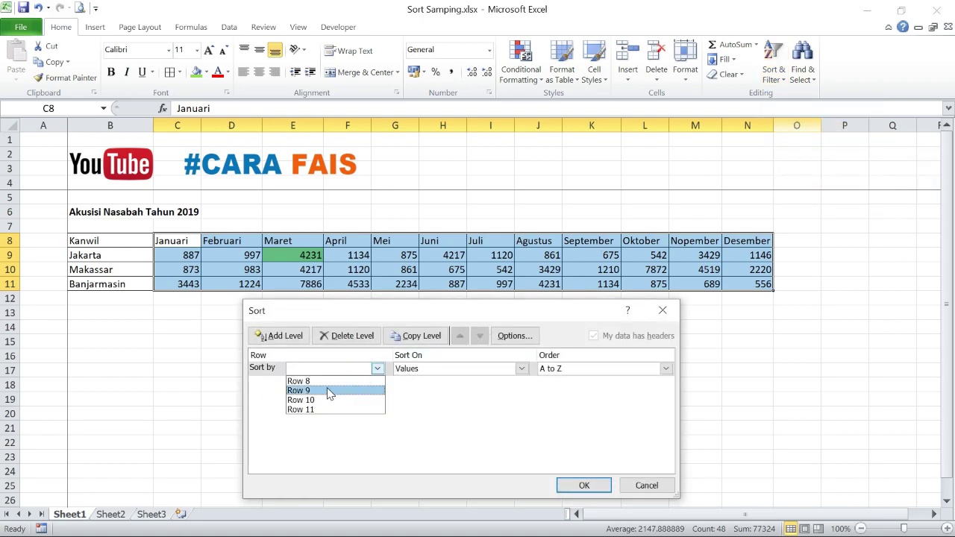
{"action": "left_click", "coordinate": [329, 391]}
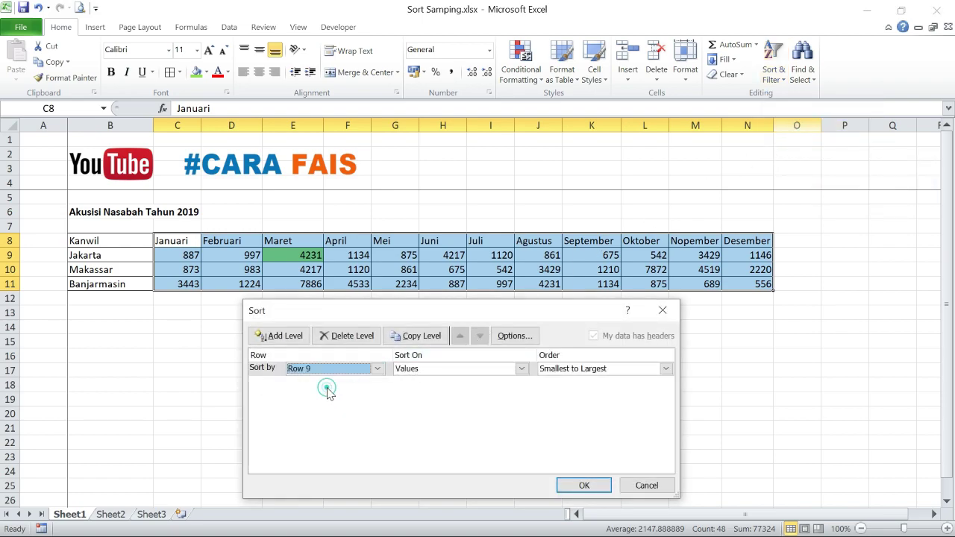
{"action": "left_click", "coordinate": [521, 368]}
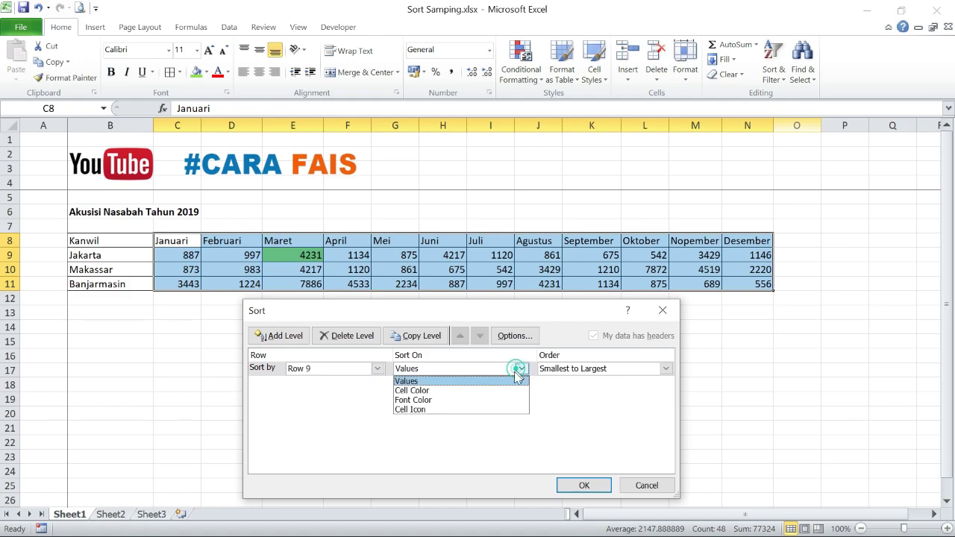
{"action": "left_click", "coordinate": [463, 390]}
{"action": "left_click_drag", "start_coordinate": [455, 320], "coordinate": [608, 293]}
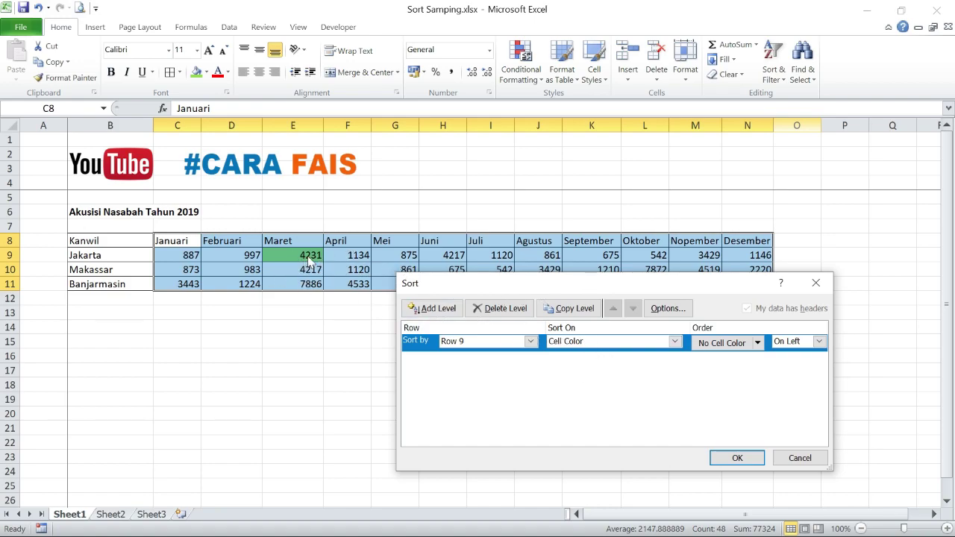
{"action": "left_click", "coordinate": [674, 341]}
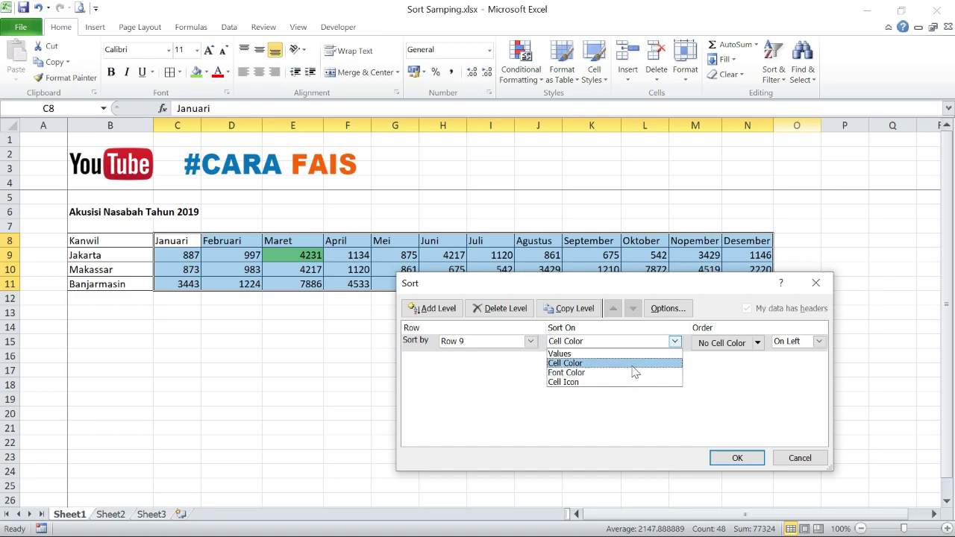
{"action": "left_click", "coordinate": [675, 342]}
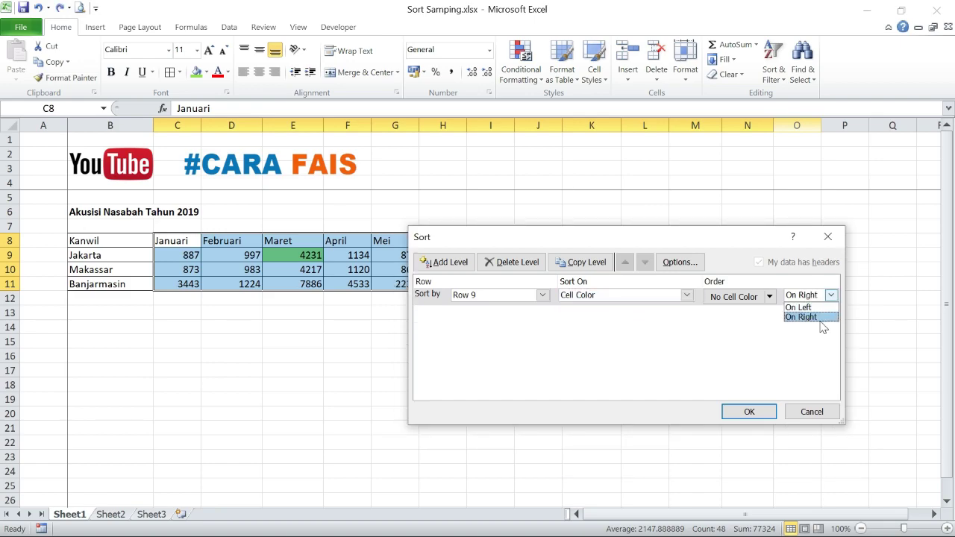
{"action": "left_click", "coordinate": [811, 318]}
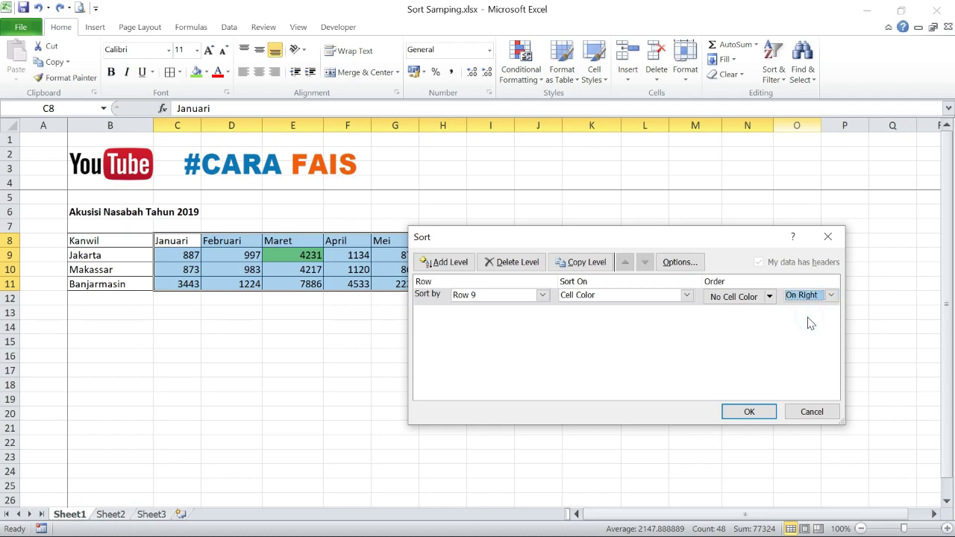
{"action": "left_click", "coordinate": [750, 412]}
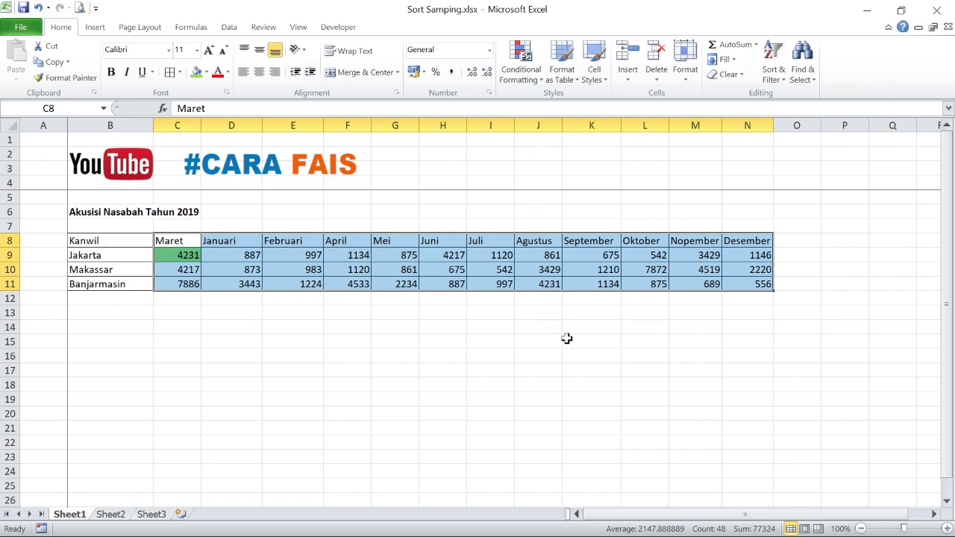
{"action": "left_click", "coordinate": [597, 341]}
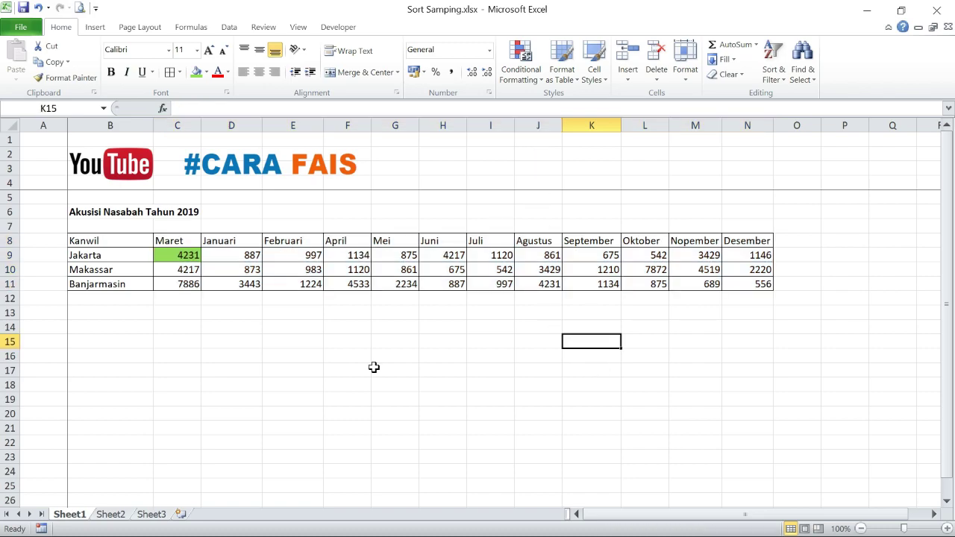